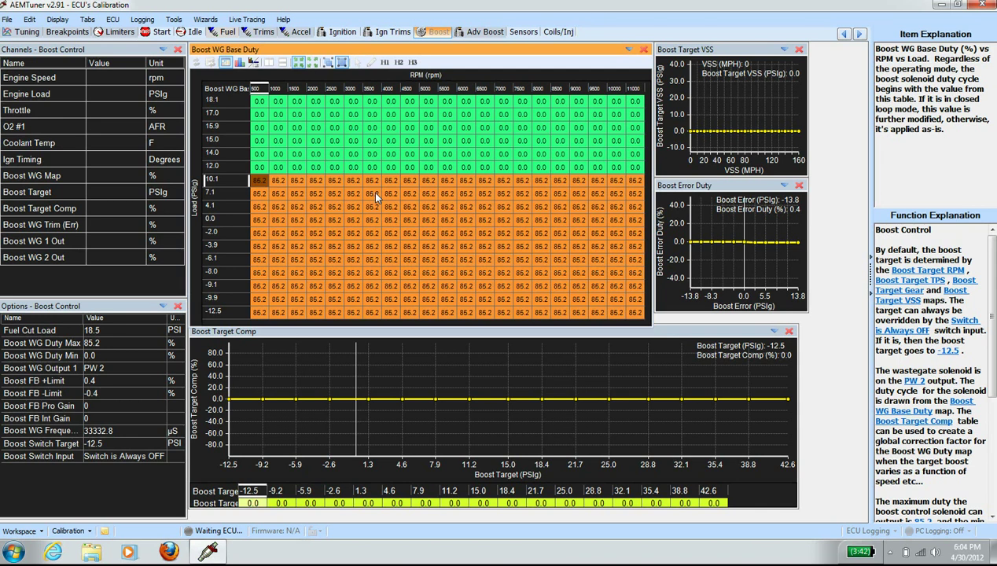
Step: Show the Tuning page and select part of the Ignition table's 14.0 and 12.0 rows
{"action": "left_click", "coordinate": [26, 32]}
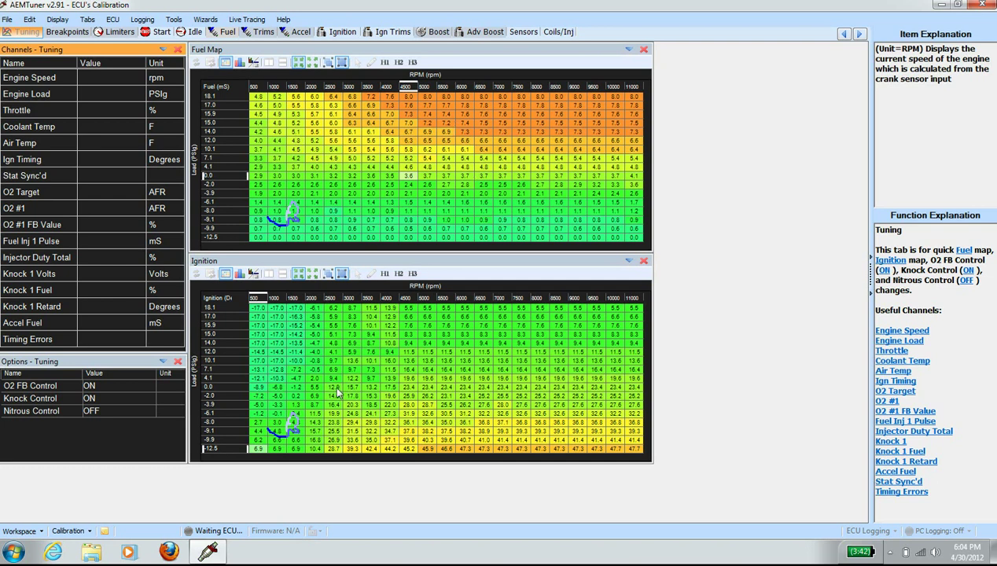
{"action": "left_click_drag", "start_coordinate": [409, 344], "coordinate": [630, 354]}
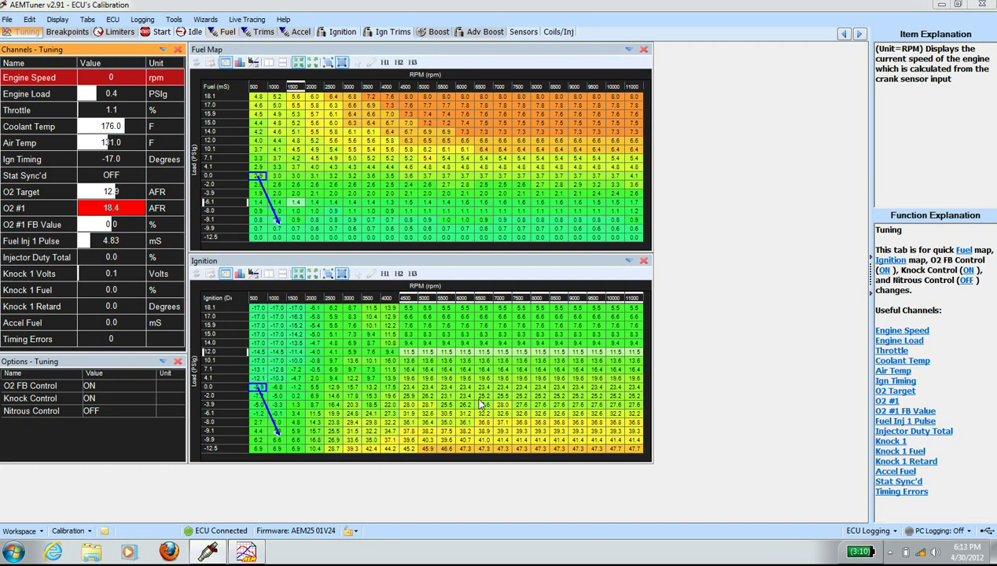
{"action": "left_click", "coordinate": [141, 20]}
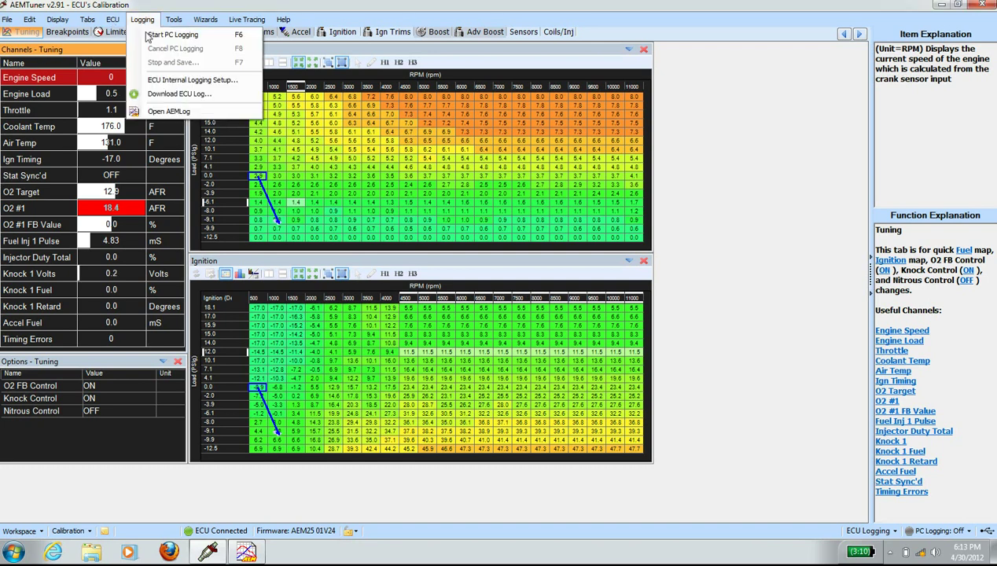
{"action": "left_click", "coordinate": [155, 82]}
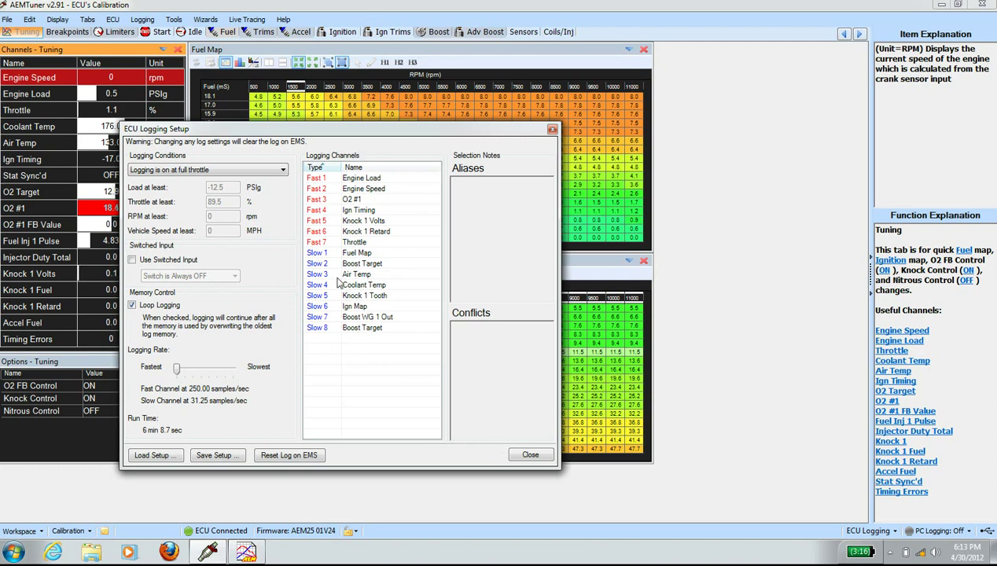
{"action": "left_click", "coordinate": [509, 457]}
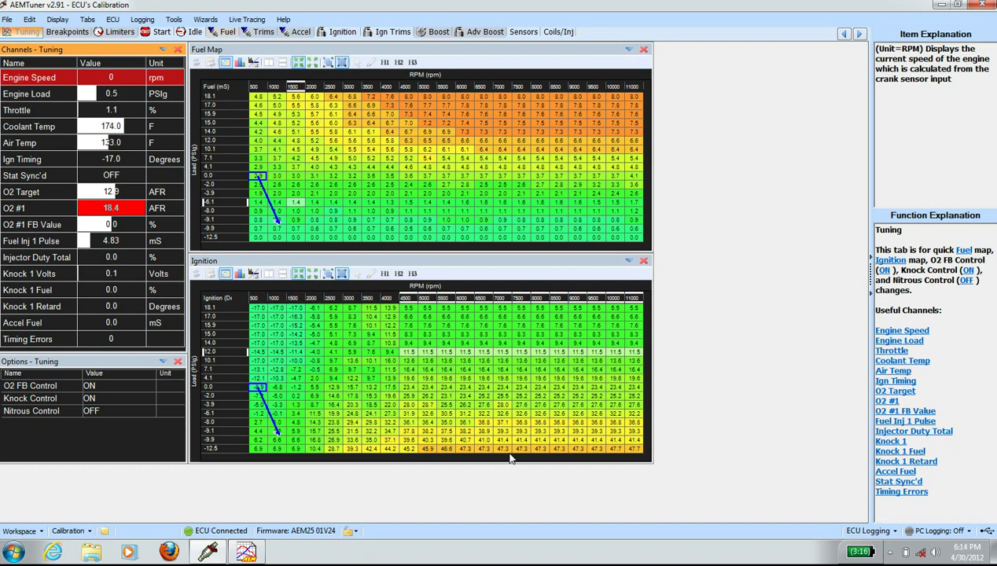
Step: Select the 12.0 load row and dismiss its edit menu without changes
{"action": "left_click_drag", "start_coordinate": [409, 354], "coordinate": [632, 356]}
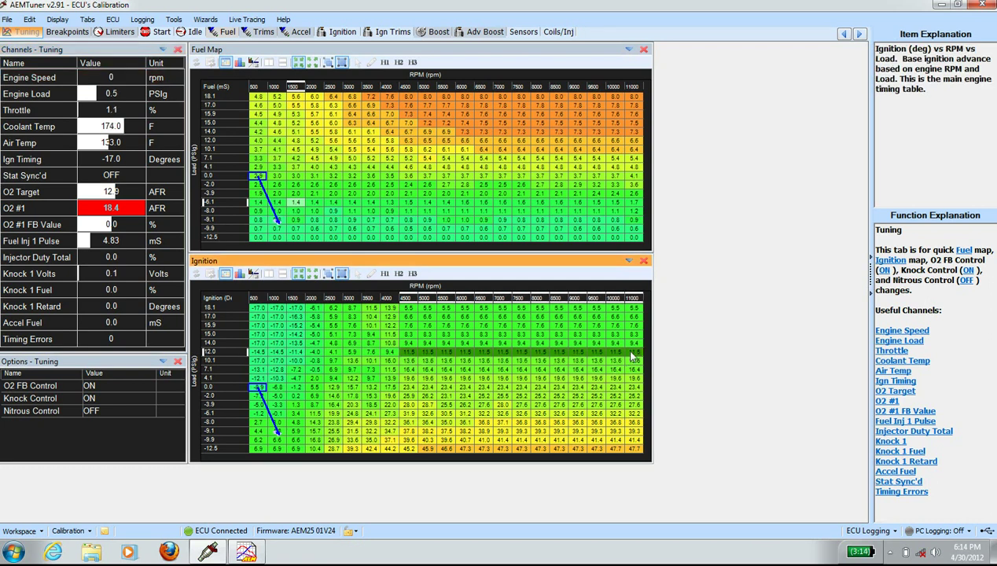
{"action": "right_click", "coordinate": [631, 354]}
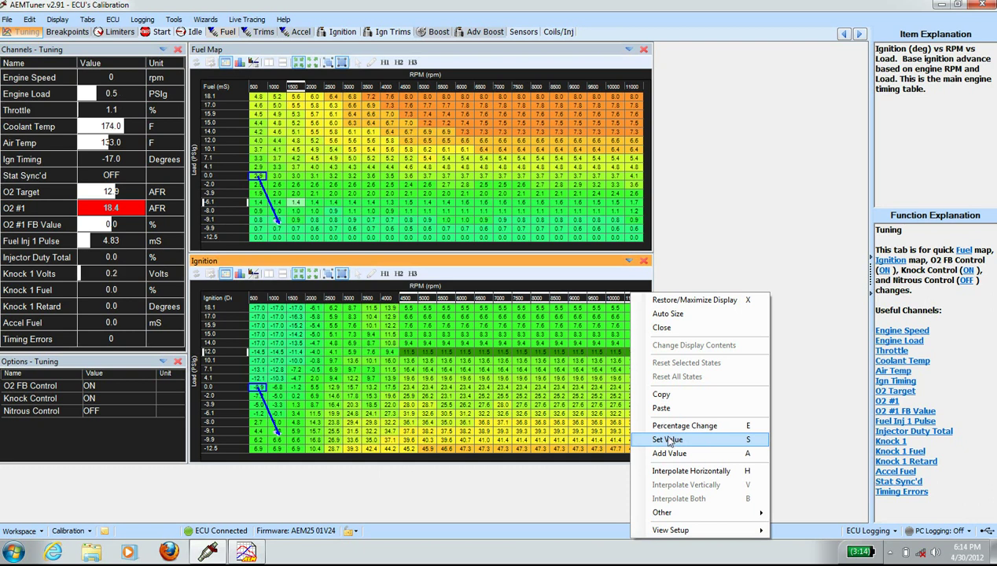
{"action": "left_click", "coordinate": [669, 441]}
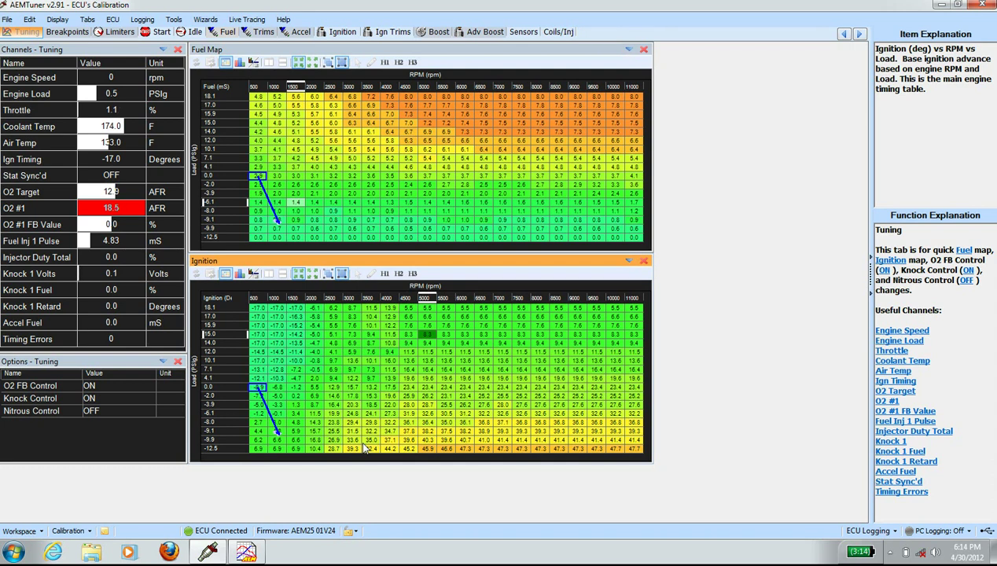
Step: Add 1 degree to the 12.0 row from 4500 to 11000 rpm, making it 12.5
{"action": "left_click", "coordinate": [407, 351]}
{"action": "left_click_drag", "start_coordinate": [451, 359], "coordinate": [634, 358]}
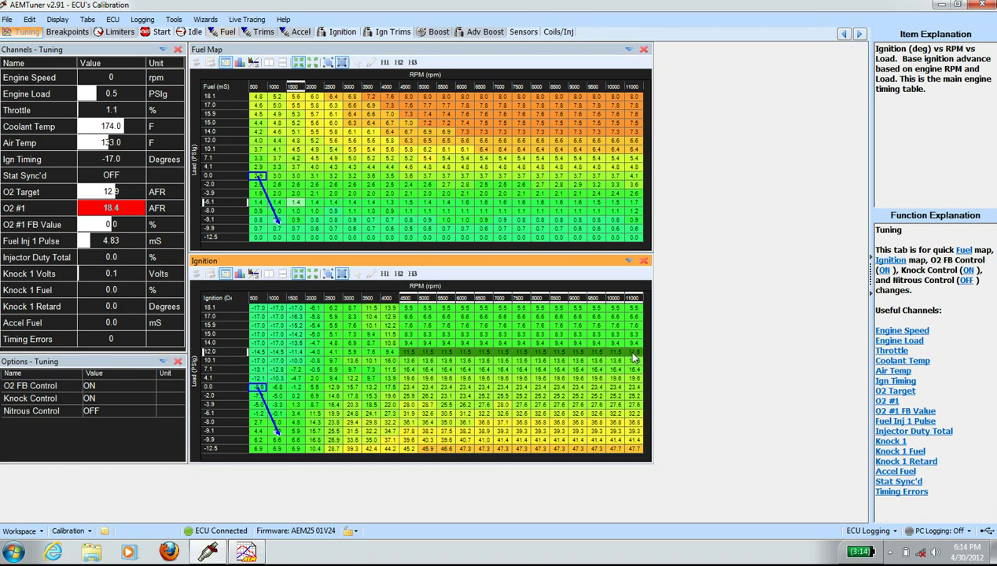
{"action": "right_click", "coordinate": [634, 358]}
{"action": "left_click", "coordinate": [672, 454]}
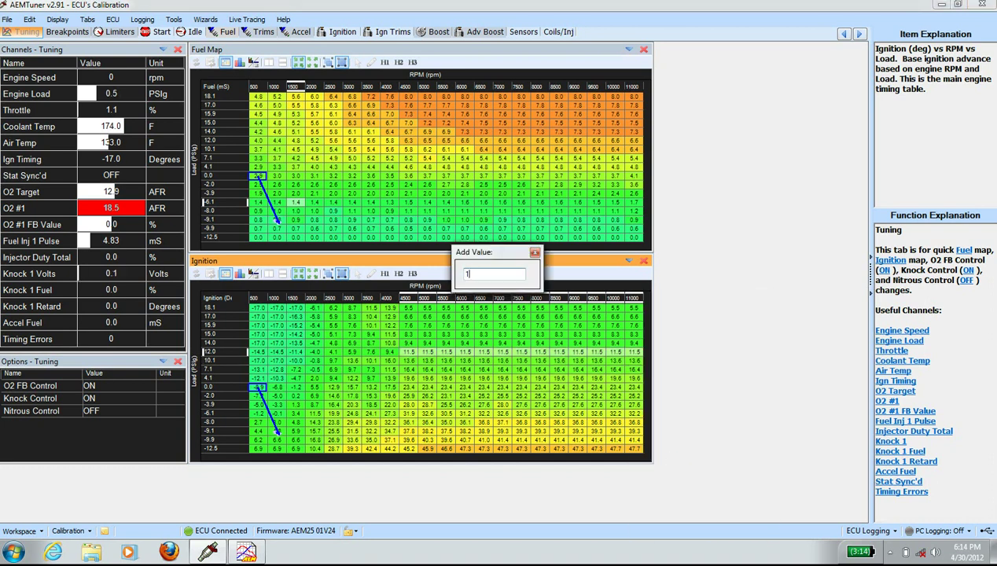
{"action": "key", "text": "Return"}
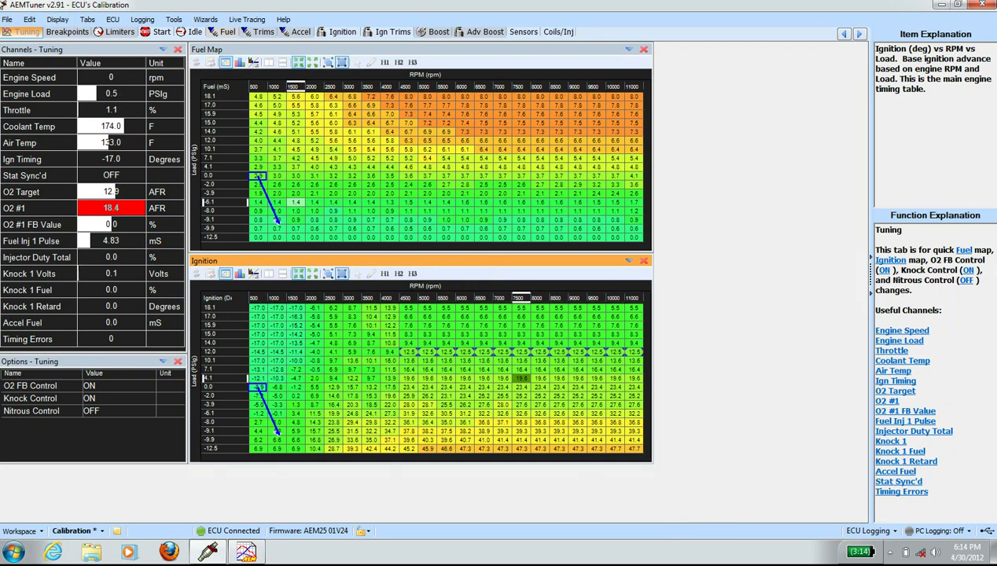
{"action": "left_click", "coordinate": [7, 19]}
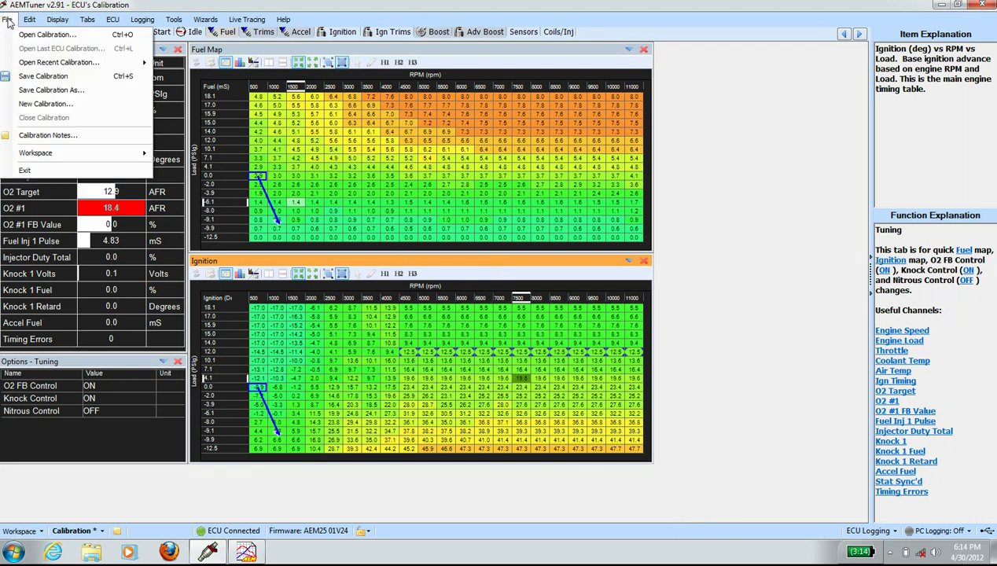
Step: Save the calibration over S2000 AP1 DIYTune.Timing.01V24, confirming the replacement
{"action": "left_click", "coordinate": [47, 89]}
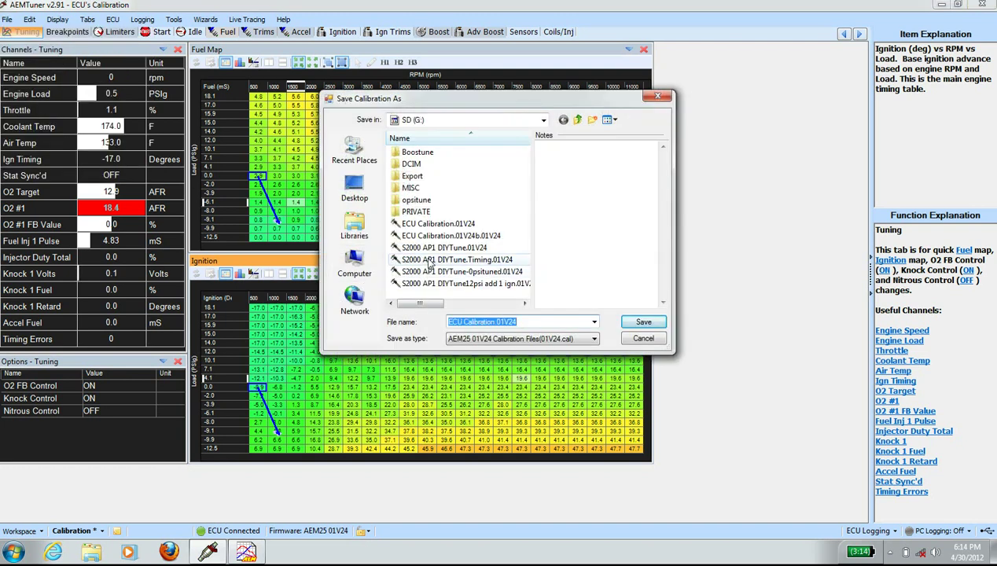
{"action": "double_click", "coordinate": [428, 260]}
{"action": "left_click", "coordinate": [534, 316]}
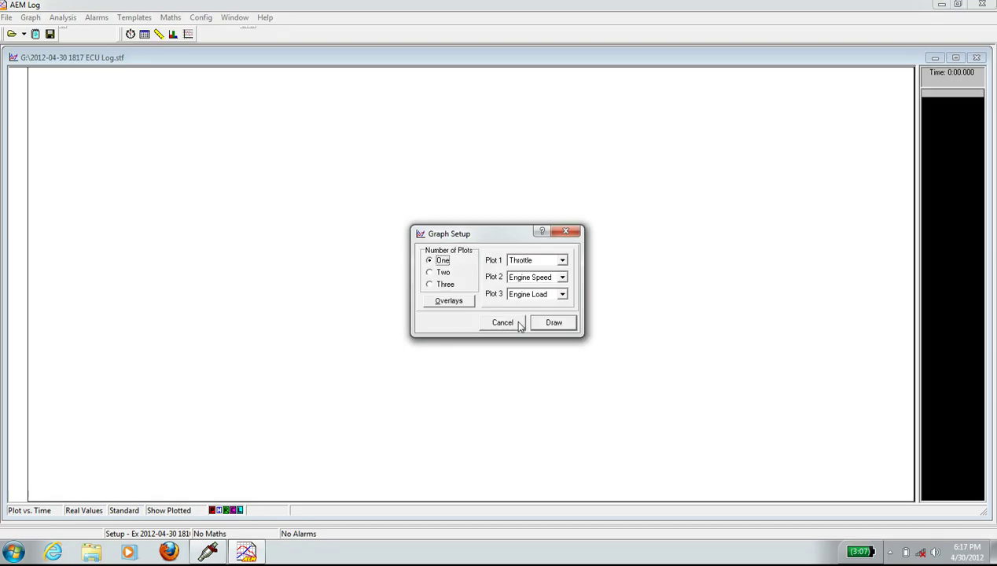
Step: Draw the Throttle plot and add Engine Load and Engine Speed as overlays
{"action": "left_click", "coordinate": [553, 322]}
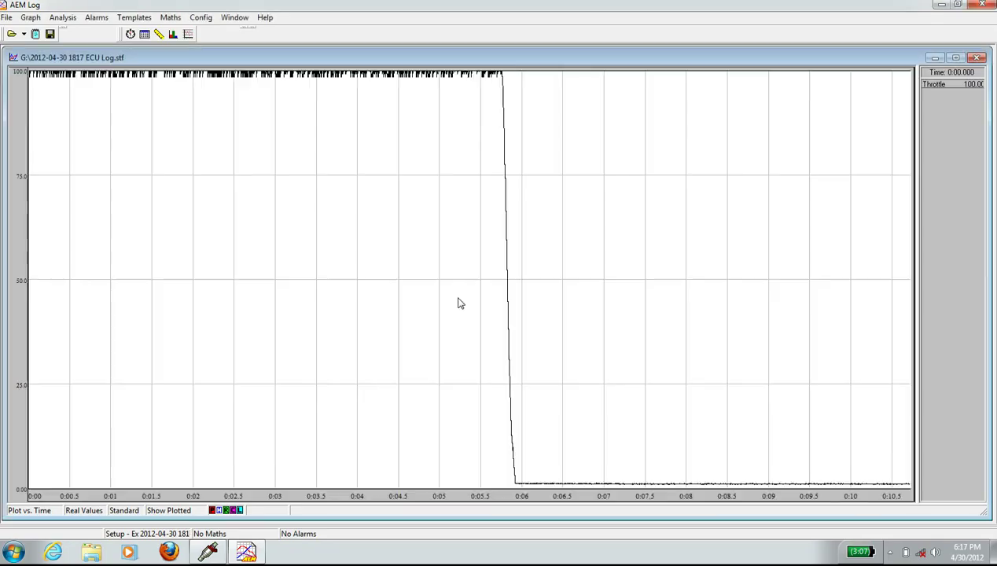
{"action": "right_click", "coordinate": [206, 257]}
{"action": "left_click", "coordinate": [241, 275]}
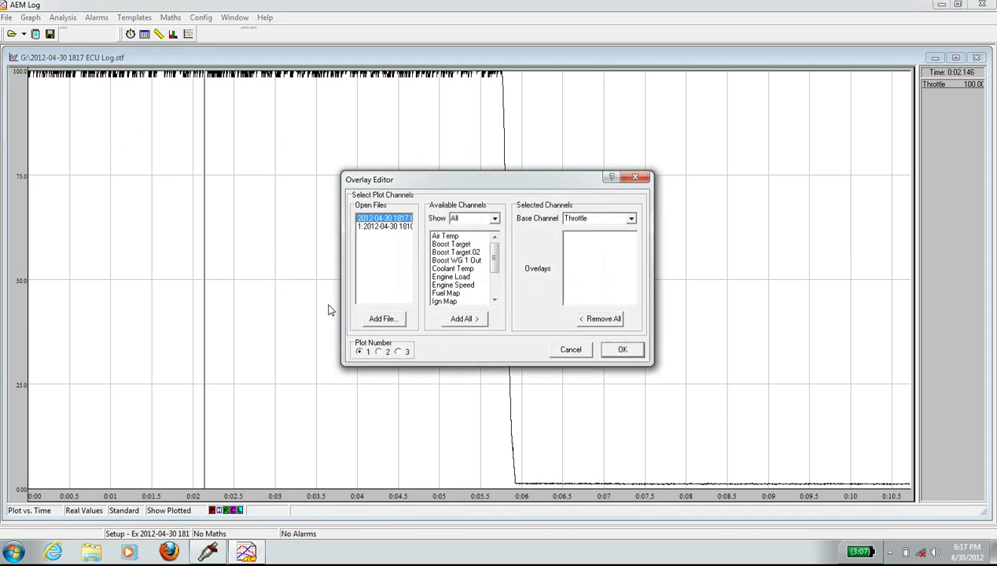
{"action": "double_click", "coordinate": [449, 278]}
{"action": "double_click", "coordinate": [449, 286]}
{"action": "left_click_drag", "start_coordinate": [492, 263], "coordinate": [493, 285]}
Step: Add Ign Timing, Knock 1 Volts, O2 #1 and Boost Target overlays and apply them
{"action": "double_click", "coordinate": [448, 268]}
{"action": "double_click", "coordinate": [473, 284]}
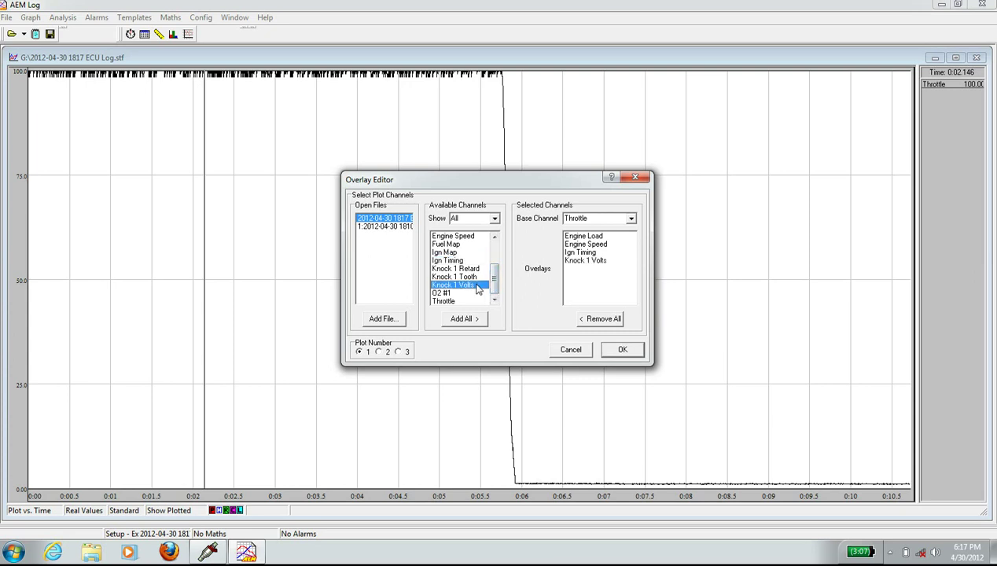
{"action": "double_click", "coordinate": [468, 294]}
{"action": "left_click_drag", "start_coordinate": [494, 288], "coordinate": [493, 250]}
{"action": "double_click", "coordinate": [474, 250]}
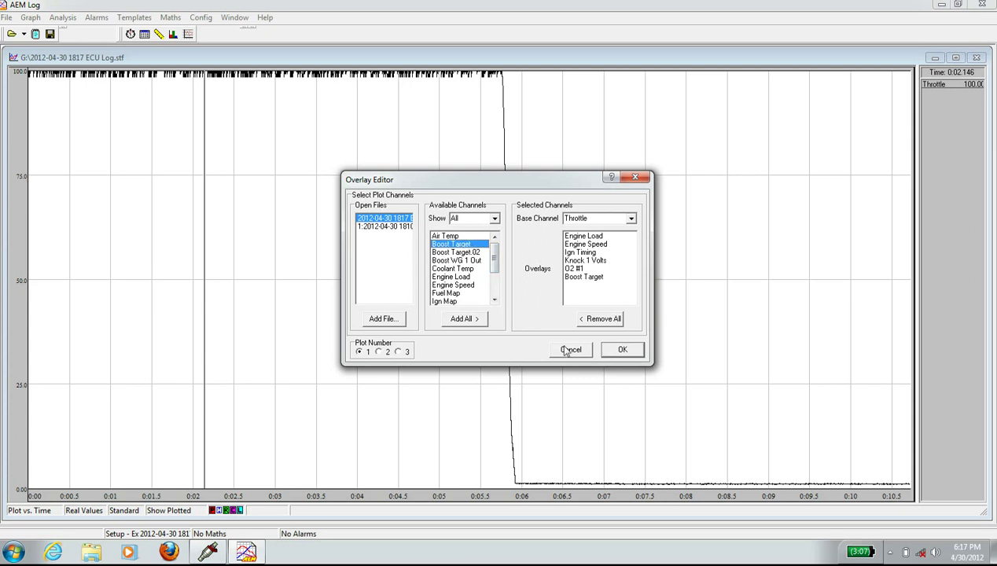
{"action": "left_click", "coordinate": [622, 349]}
{"action": "left_click", "coordinate": [78, 407]}
{"action": "right_click", "coordinate": [79, 405]}
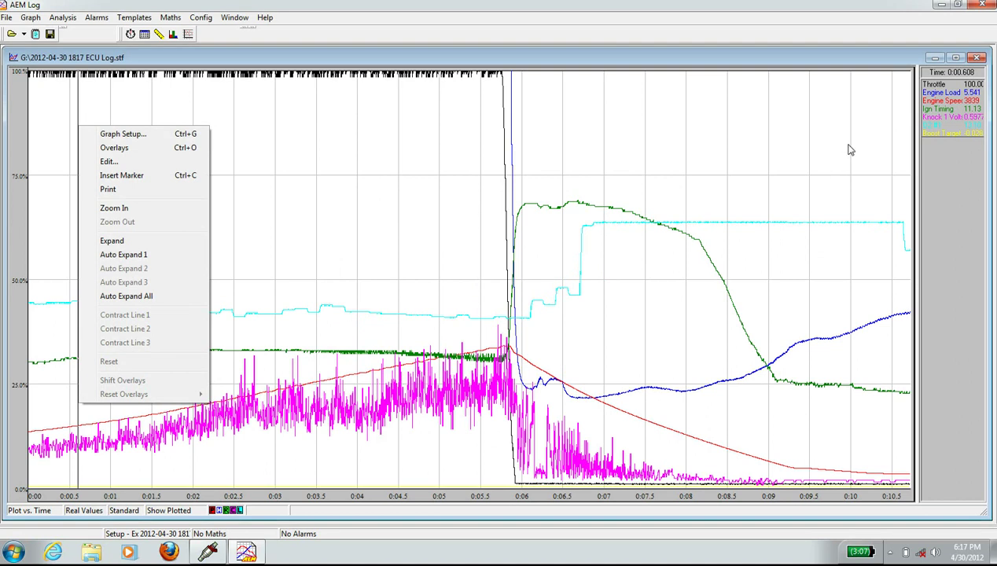
Step: Set the Engine Load trace's y-axis maximum to 5
{"action": "right_click", "coordinate": [934, 103]}
{"action": "left_click", "coordinate": [920, 106]}
{"action": "right_click", "coordinate": [929, 92]}
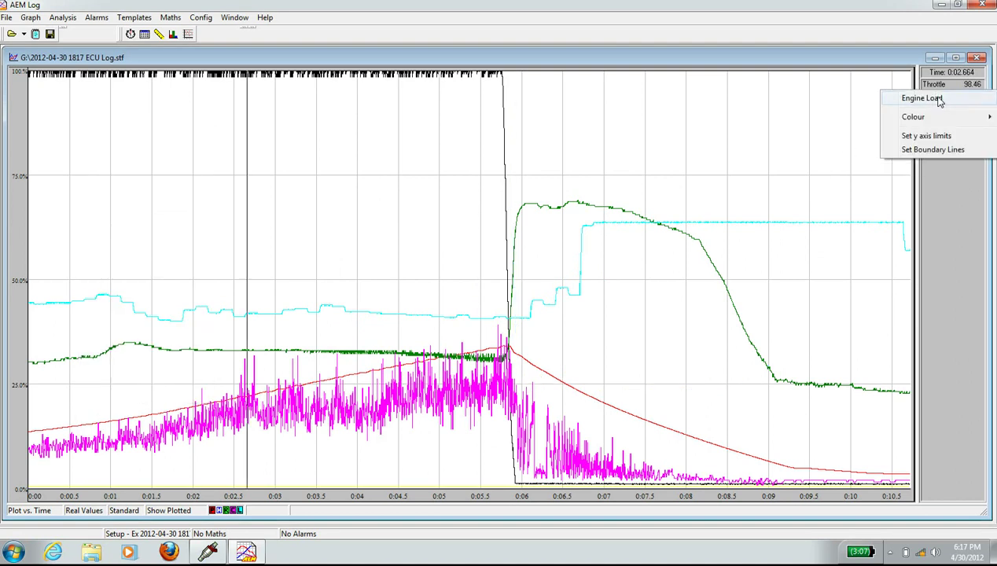
{"action": "left_click", "coordinate": [933, 139]}
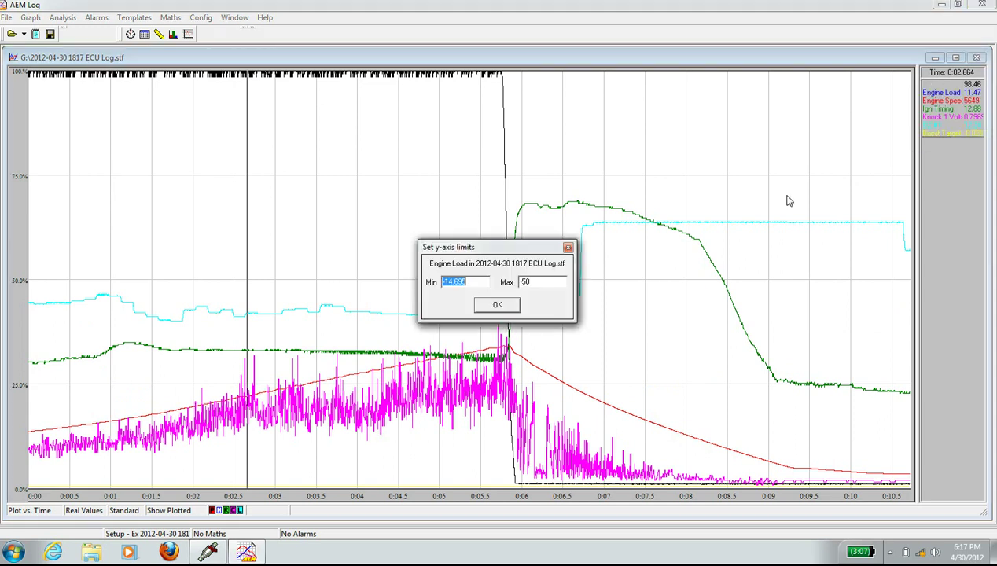
{"action": "type", "text": "5"}
{"action": "key", "text": "Return"}
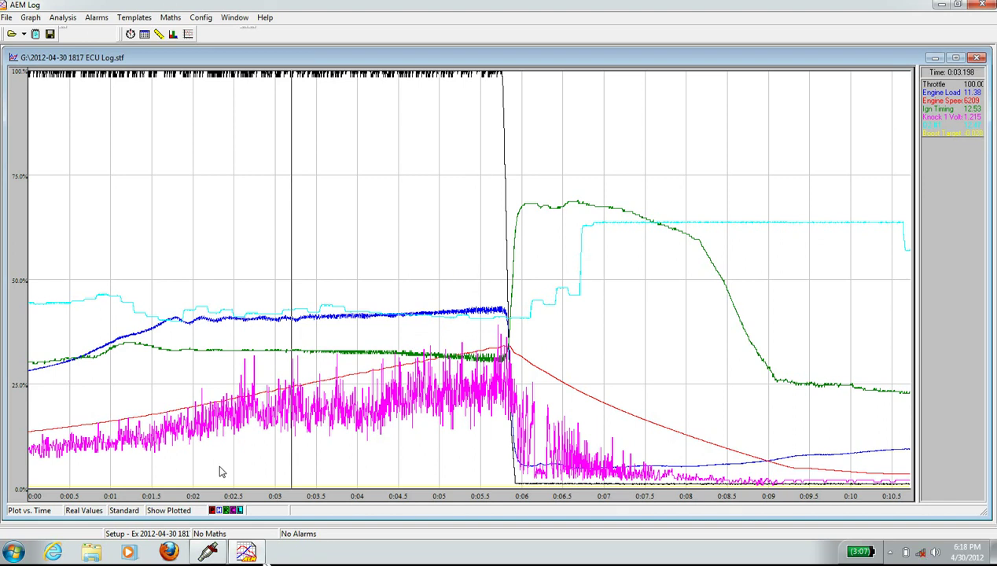
Step: Move the time marker to about 5.7 seconds and show channel statistics
{"action": "left_click_drag", "start_coordinate": [209, 464], "coordinate": [288, 424]}
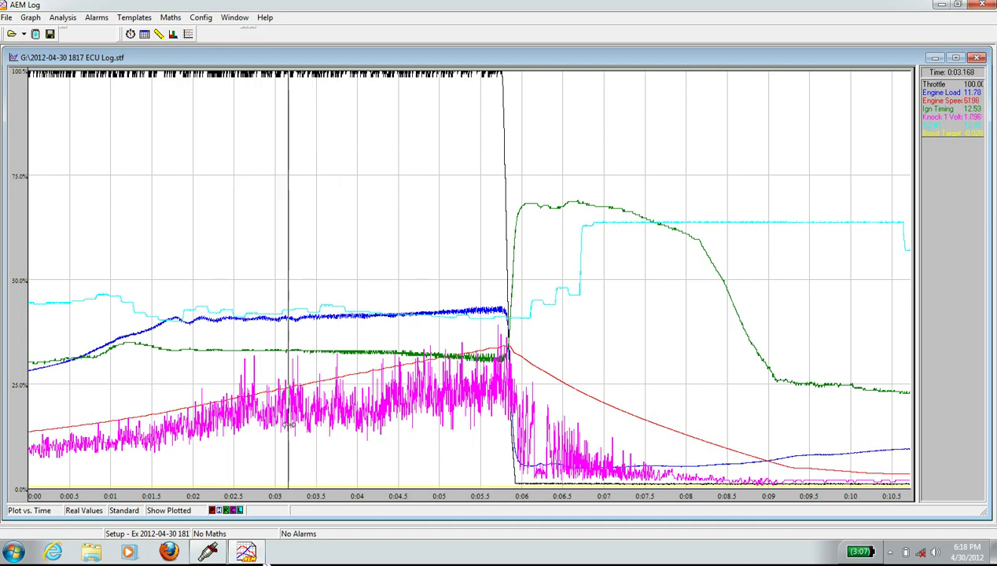
{"action": "left_click", "coordinate": [55, 20]}
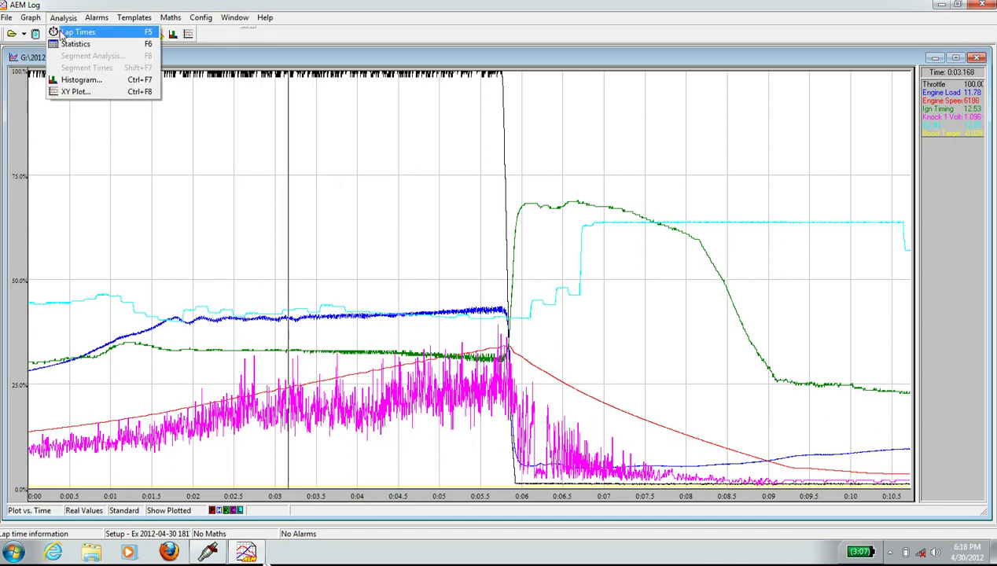
{"action": "left_click", "coordinate": [71, 44]}
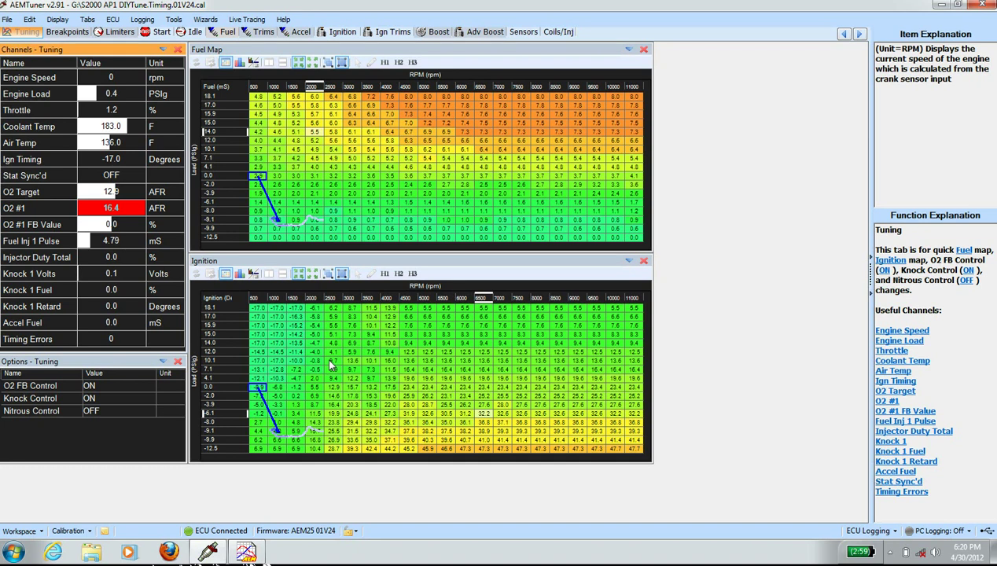
Step: Set the 12.0 load row from 4500 to 10000 rpm to 12.5 timing
{"action": "left_click_drag", "start_coordinate": [406, 352], "coordinate": [630, 356]}
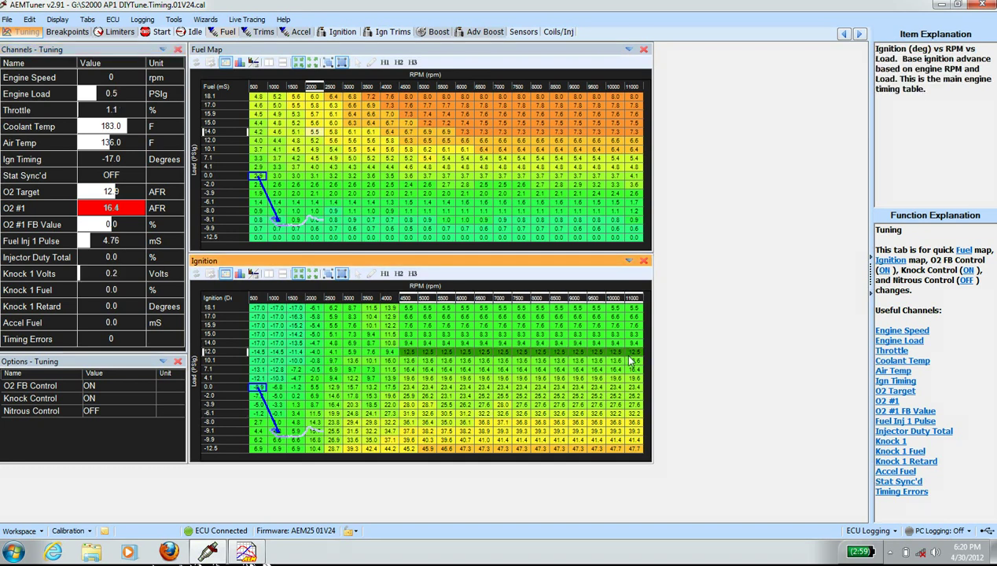
{"action": "right_click", "coordinate": [629, 360]}
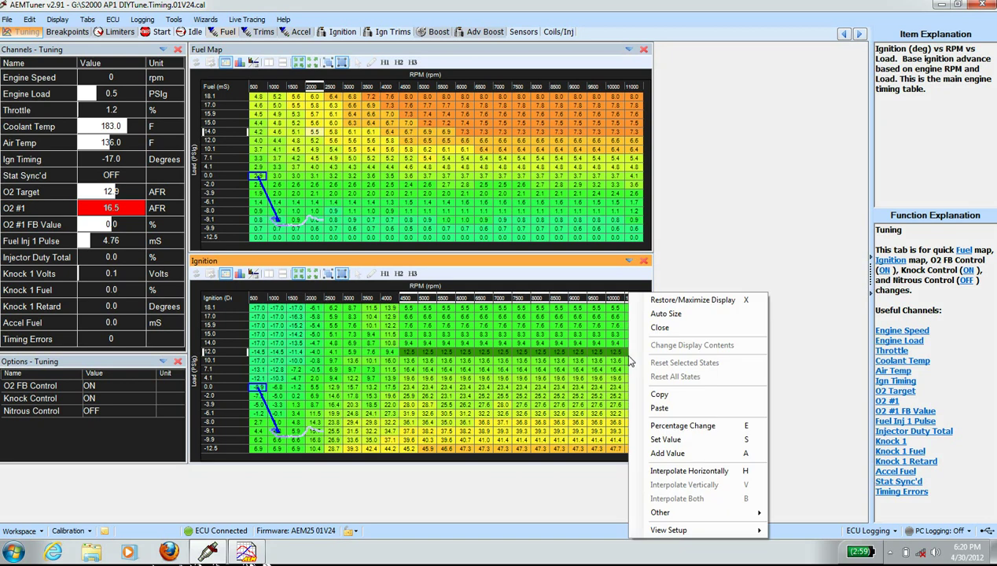
{"action": "left_click", "coordinate": [666, 440]}
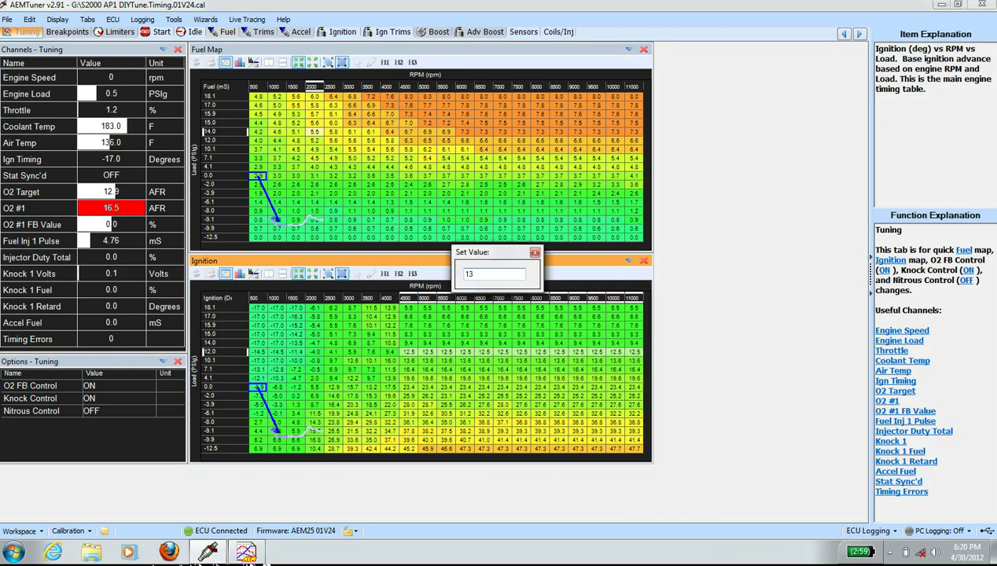
{"action": "type", "text": "12.5"}
{"action": "key", "text": "Return"}
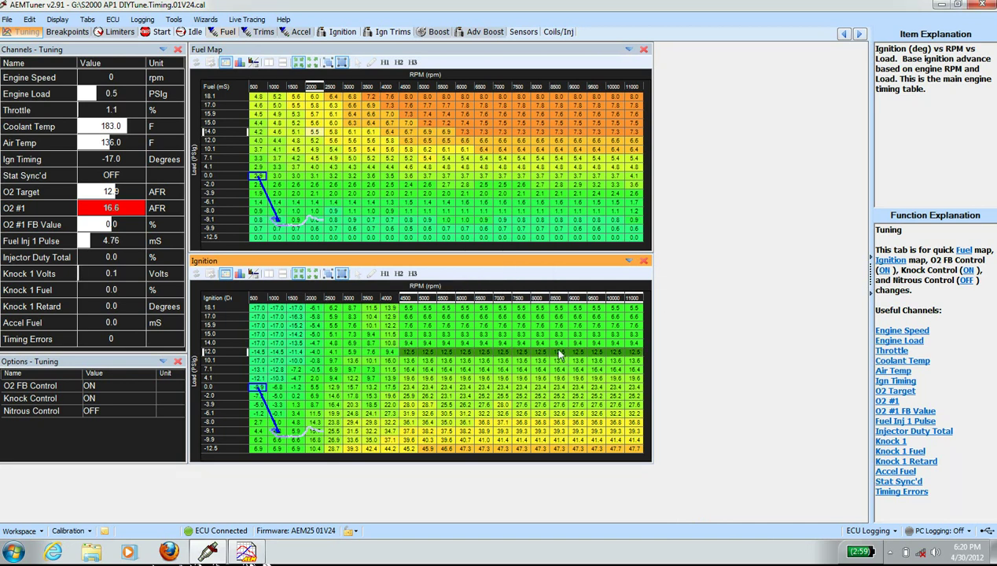
Step: Add 1 degree to the selected cells and save the calibration
{"action": "right_click", "coordinate": [559, 354]}
{"action": "left_click", "coordinate": [602, 452]}
{"action": "type", "text": "1"}
{"action": "key", "text": "Return"}
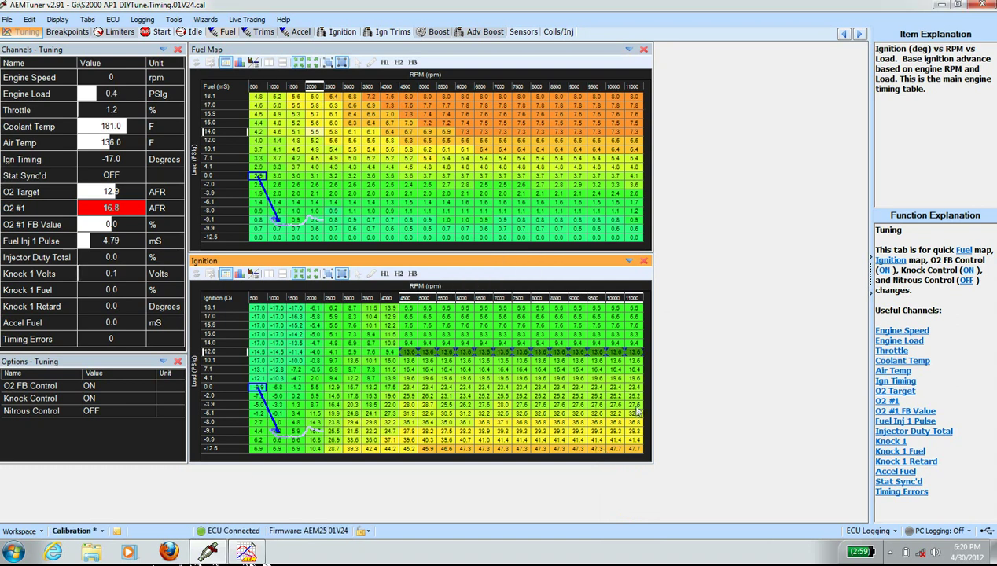
{"action": "left_click", "coordinate": [6, 19]}
{"action": "left_click", "coordinate": [32, 73]}
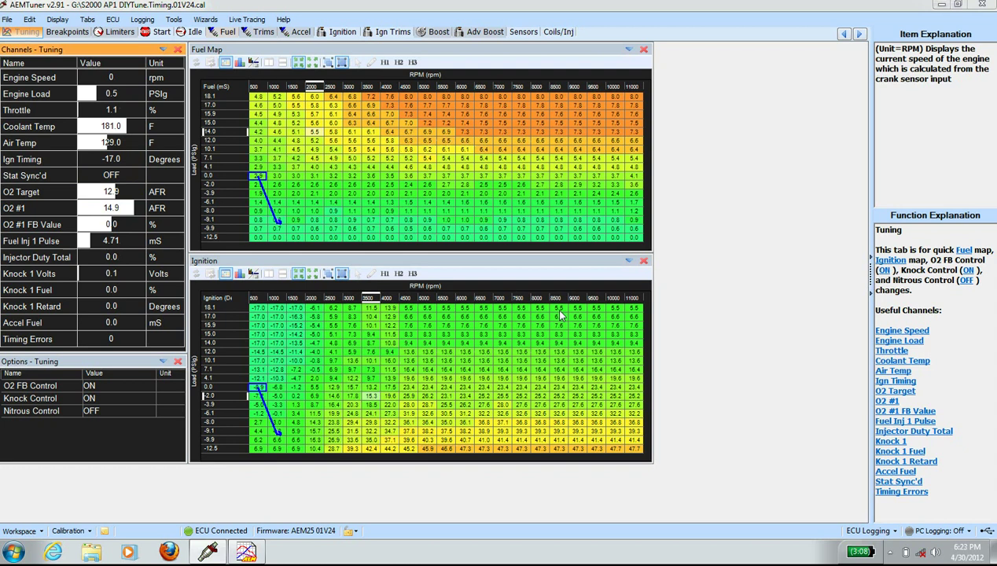
{"action": "left_click", "coordinate": [143, 19]}
{"action": "left_click", "coordinate": [169, 94]}
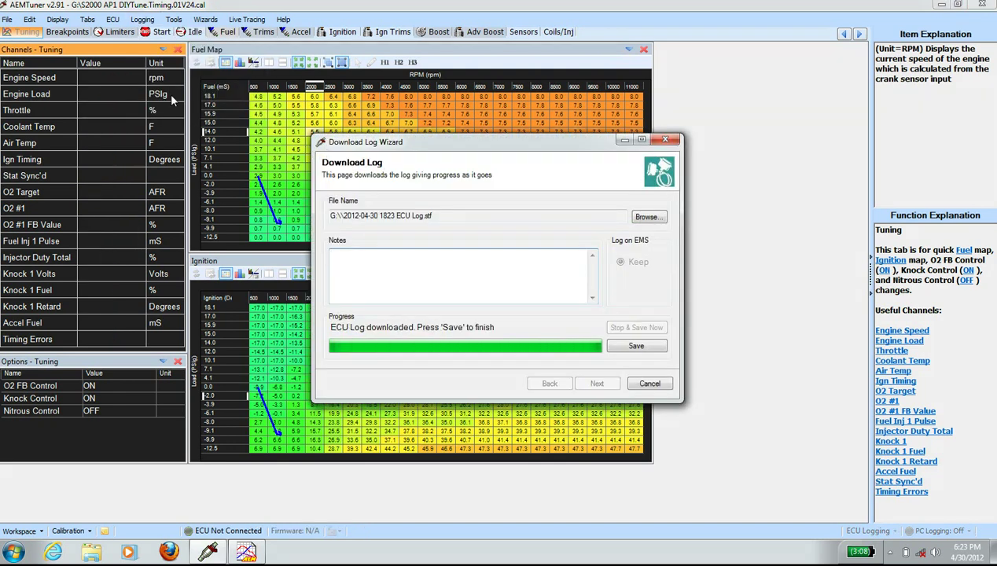
{"action": "left_click", "coordinate": [627, 344]}
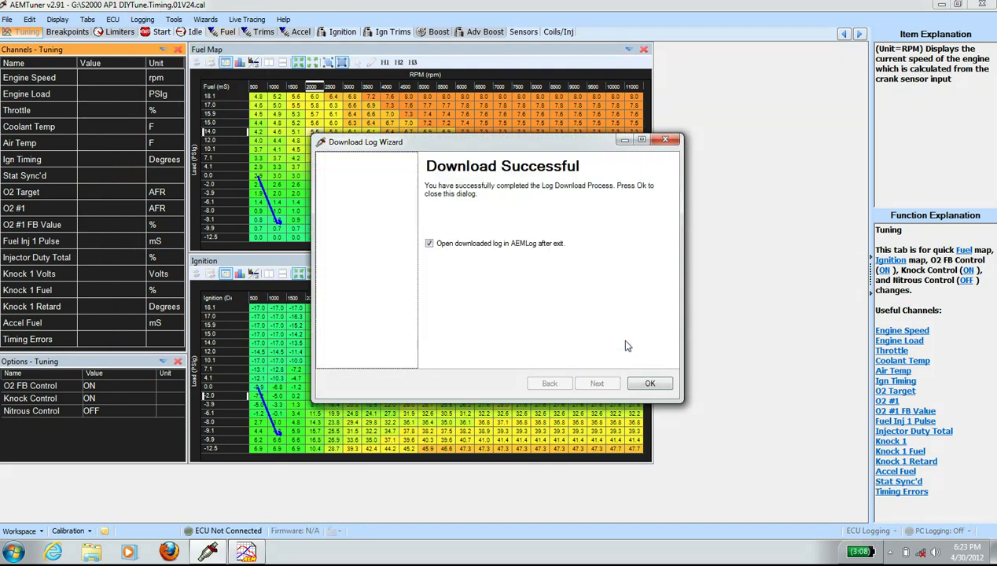
{"action": "left_click", "coordinate": [647, 383]}
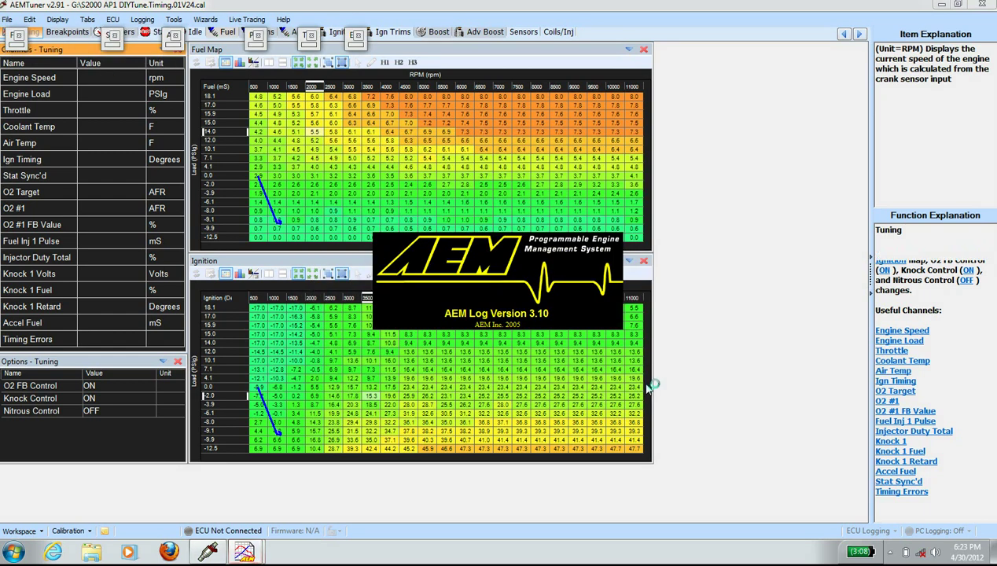
Step: Draw the Throttle plot with Engine Load, Engine Speed, Ign Timing, Knock 1 Volts and O2 #1 overlaid
{"action": "left_click", "coordinate": [557, 324]}
{"action": "right_click", "coordinate": [453, 300]}
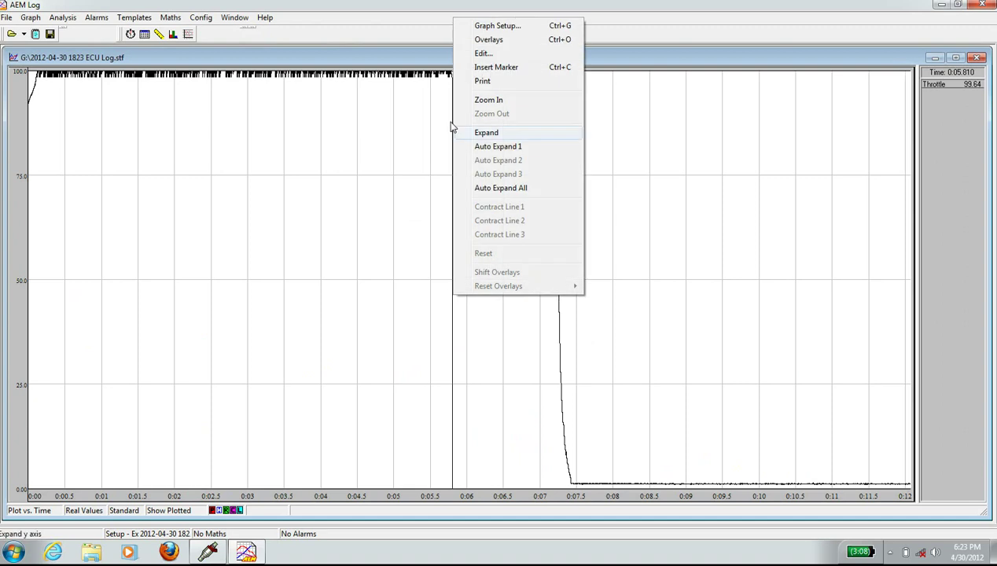
{"action": "left_click", "coordinate": [501, 40]}
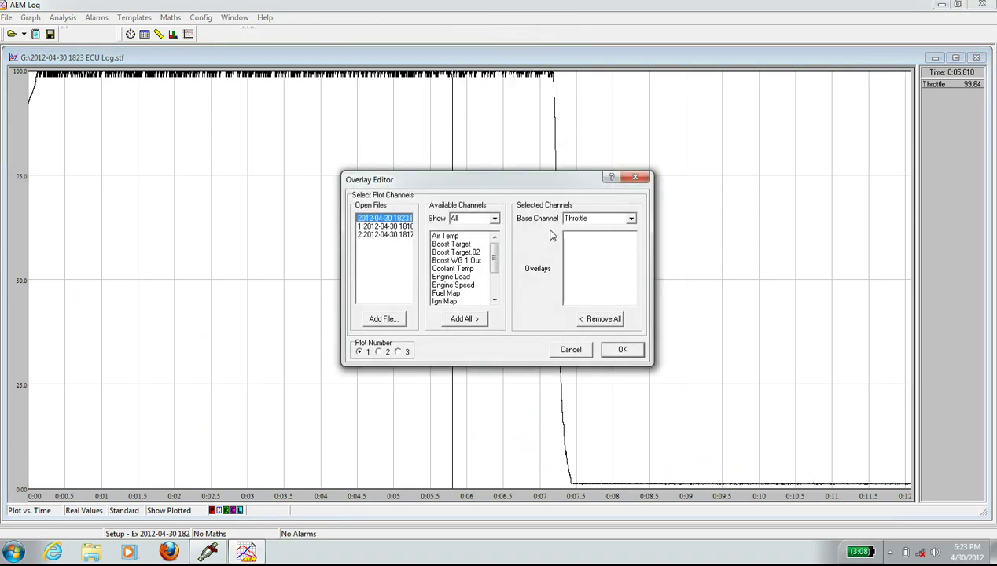
{"action": "double_click", "coordinate": [470, 278]}
{"action": "double_click", "coordinate": [472, 286]}
{"action": "left_click_drag", "start_coordinate": [493, 254], "coordinate": [494, 279]}
{"action": "double_click", "coordinate": [458, 269]}
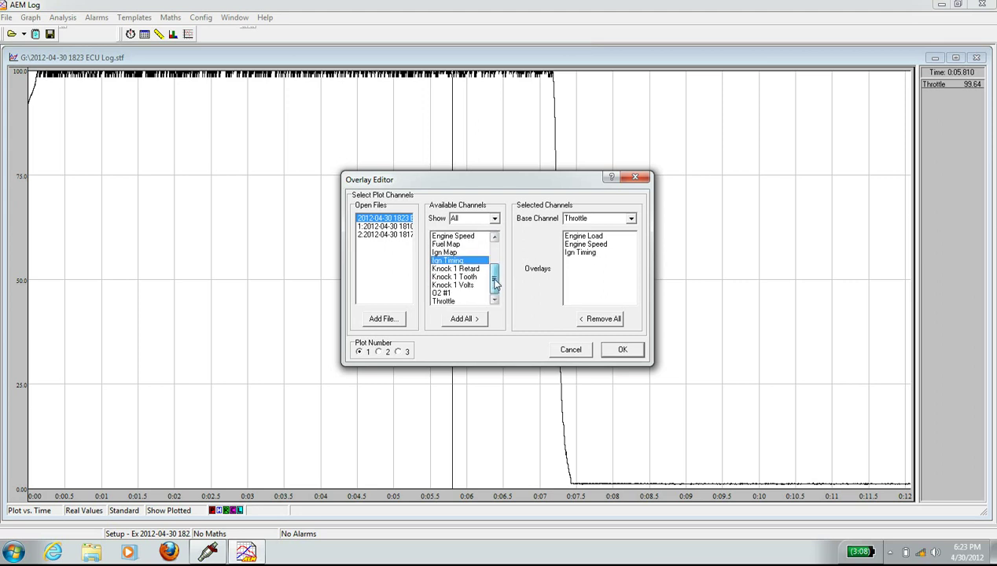
{"action": "double_click", "coordinate": [467, 285]}
{"action": "double_click", "coordinate": [467, 293]}
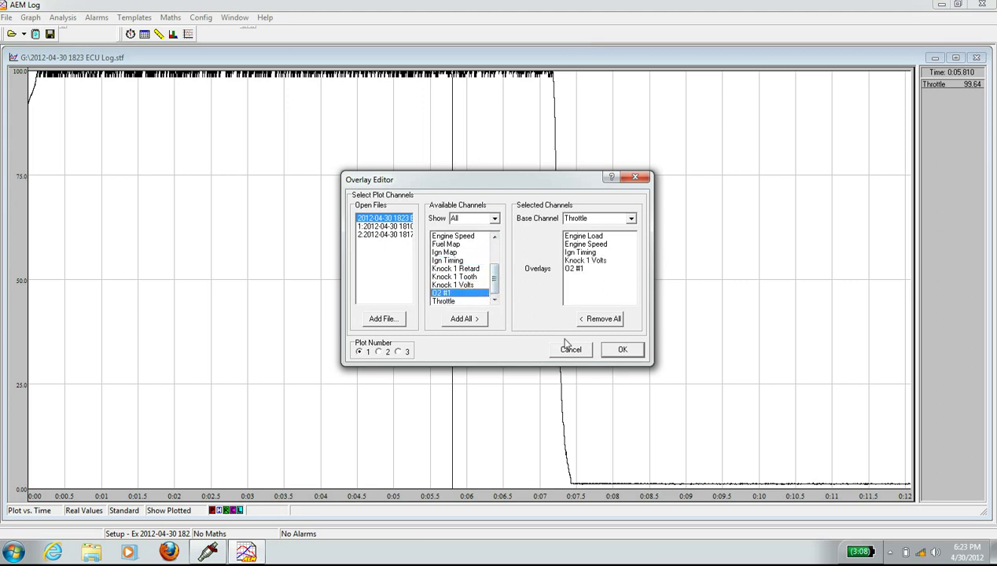
{"action": "left_click", "coordinate": [623, 349]}
Step: Set the Engine Load y-axis maximum to -60 and move the time marker to about 0:01.5
{"action": "right_click", "coordinate": [452, 321]}
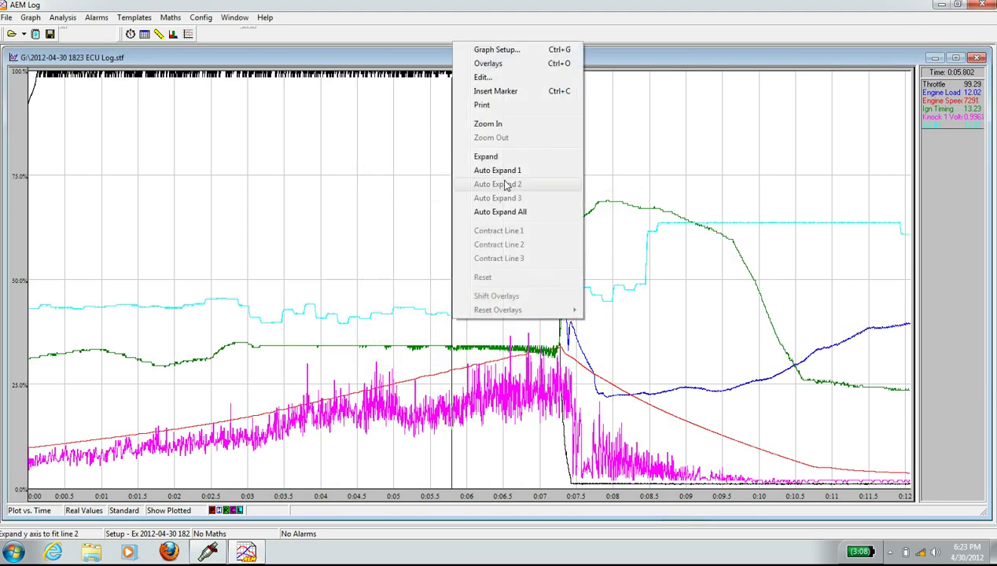
{"action": "right_click", "coordinate": [933, 94]}
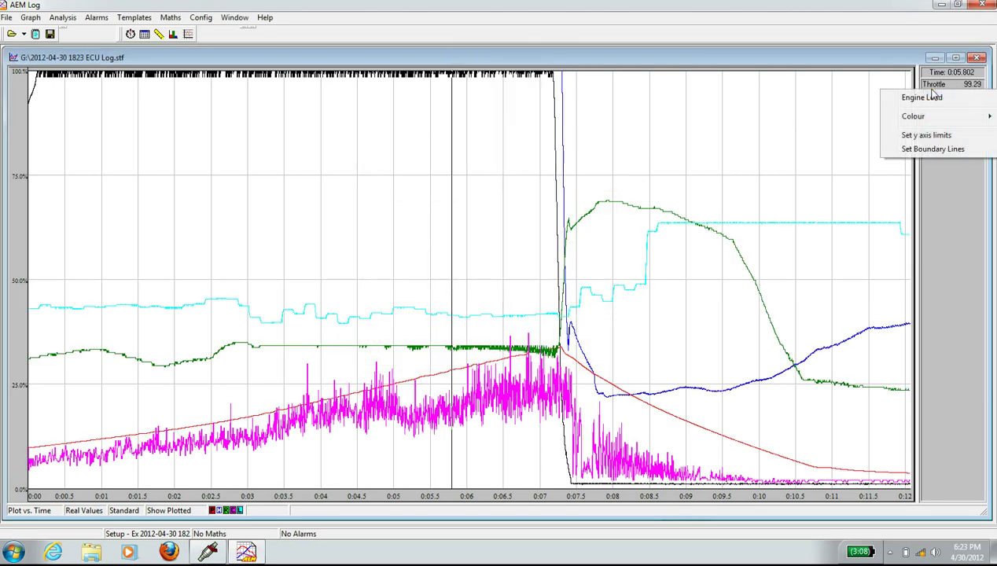
{"action": "left_click", "coordinate": [914, 135]}
{"action": "double_click", "coordinate": [543, 283]}
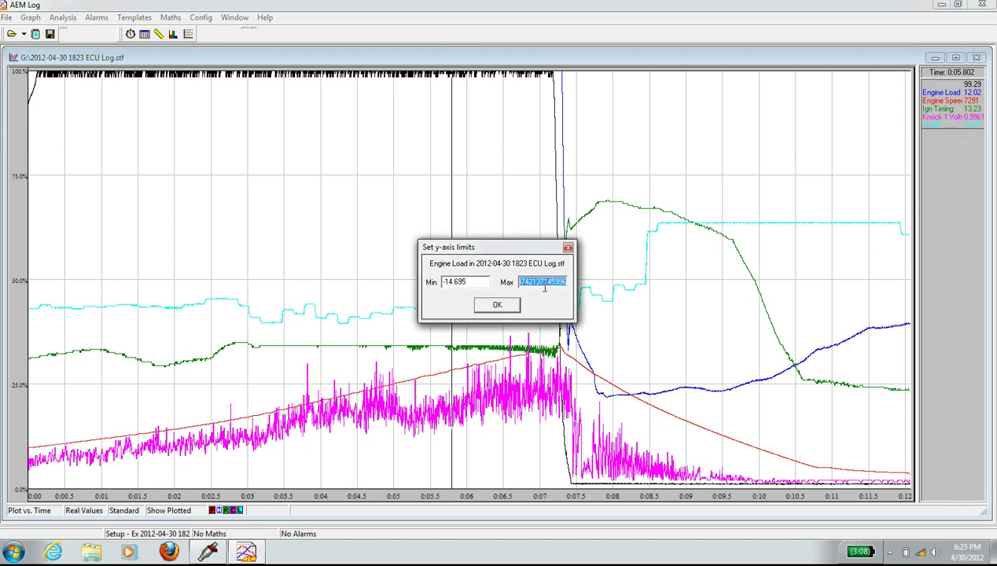
{"action": "type", "text": "-60"}
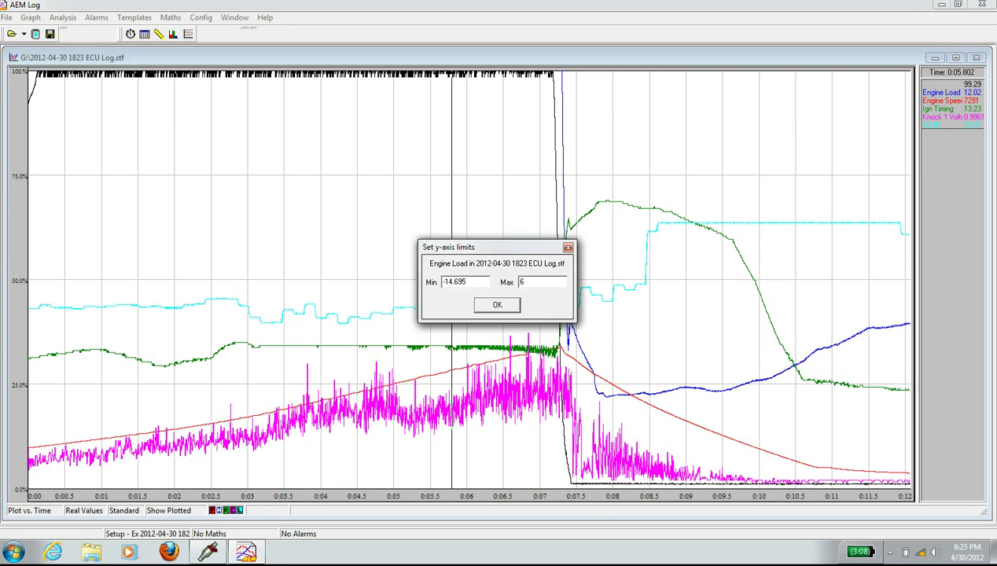
{"action": "key", "text": "Return"}
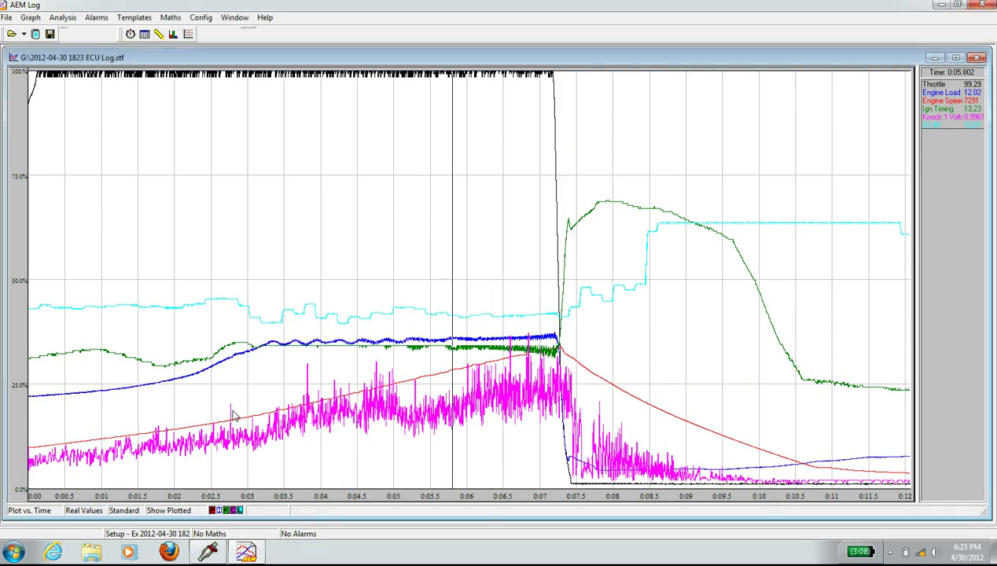
{"action": "left_click_drag", "start_coordinate": [157, 388], "coordinate": [499, 411]}
Step: Review the log's channel statistics, close them, and return to AEMTuner
{"action": "left_click", "coordinate": [62, 18]}
{"action": "left_click", "coordinate": [71, 44]}
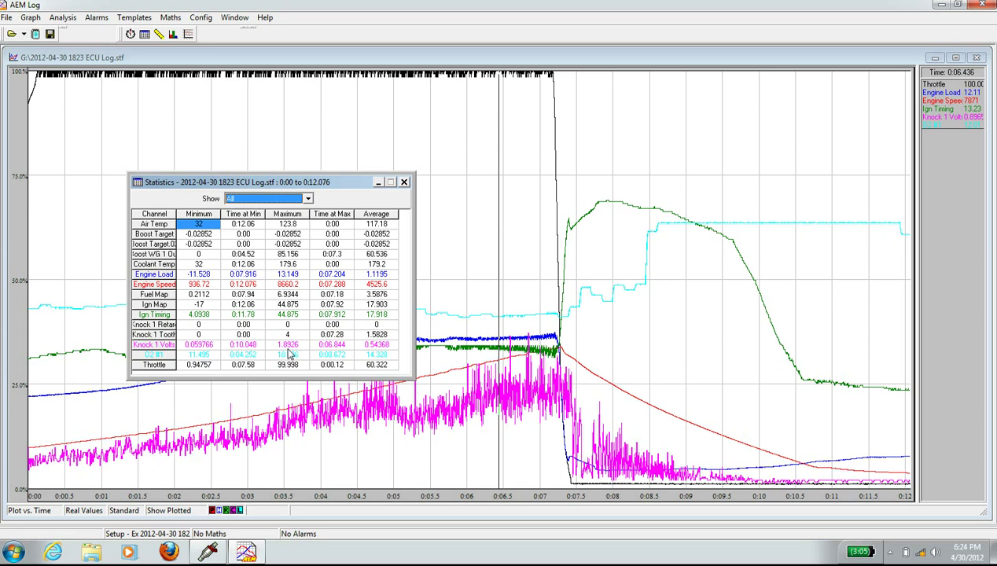
{"action": "left_click", "coordinate": [403, 181]}
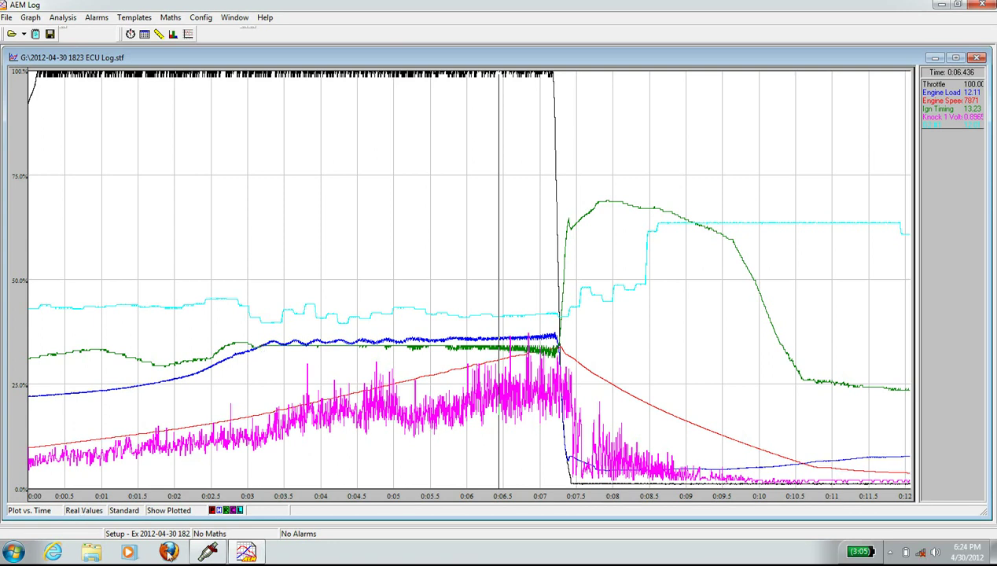
{"action": "left_click", "coordinate": [208, 551]}
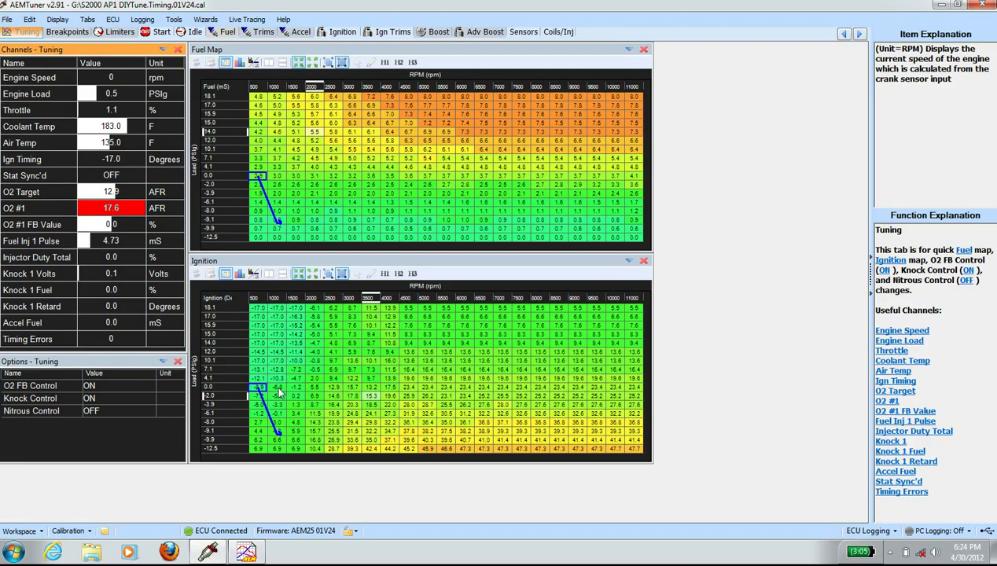
Step: Add 1 degree of ignition timing to the 12.0 load row from 4500 rpm up
{"action": "mouse_move", "coordinate": [409, 355]}
{"action": "left_mouse_down"}
{"action": "mouse_move", "coordinate": [629, 359]}
{"action": "mouse_move", "coordinate": [414, 358]}
{"action": "left_mouse_up"}
{"action": "left_click", "coordinate": [619, 353]}
{"action": "right_click", "coordinate": [618, 354]}
{"action": "key", "text": "Escape"}
{"action": "right_click", "coordinate": [414, 358]}
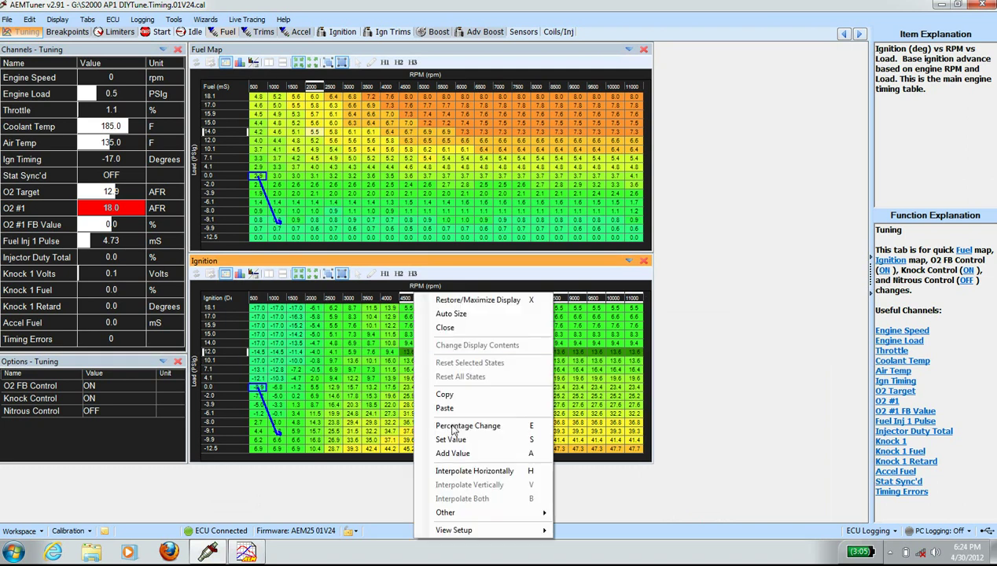
{"action": "left_click", "coordinate": [453, 436]}
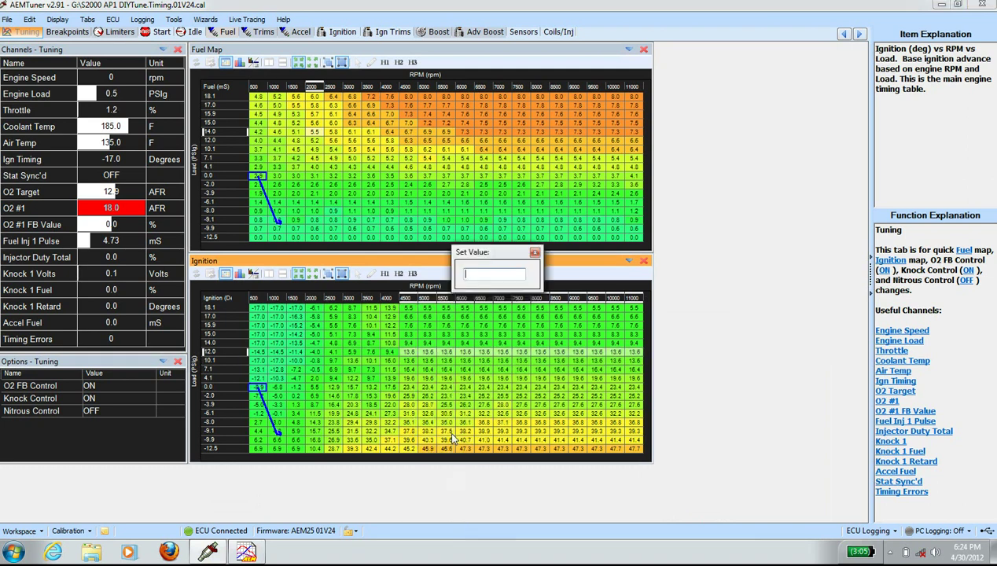
{"action": "left_click", "coordinate": [534, 253]}
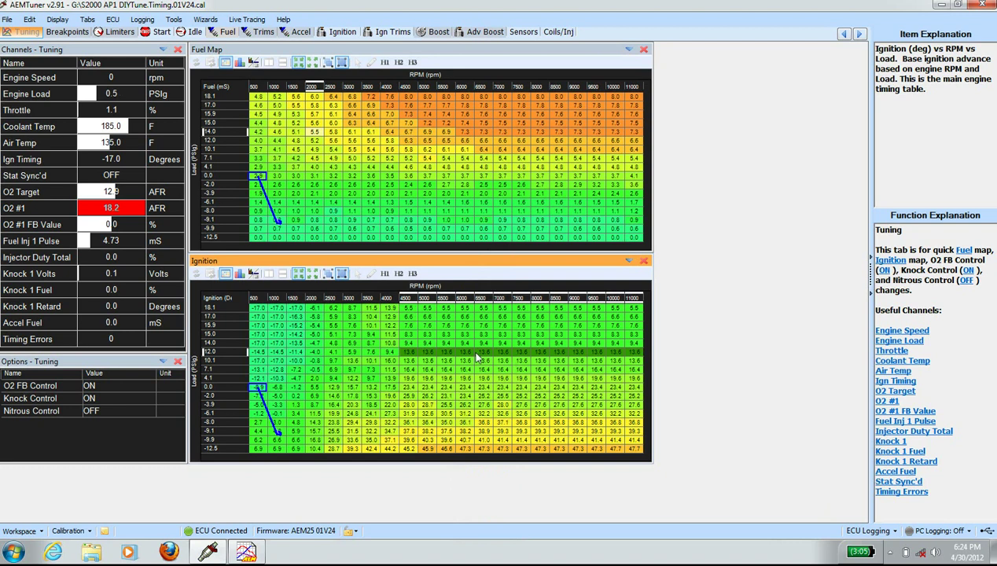
{"action": "right_click", "coordinate": [477, 358]}
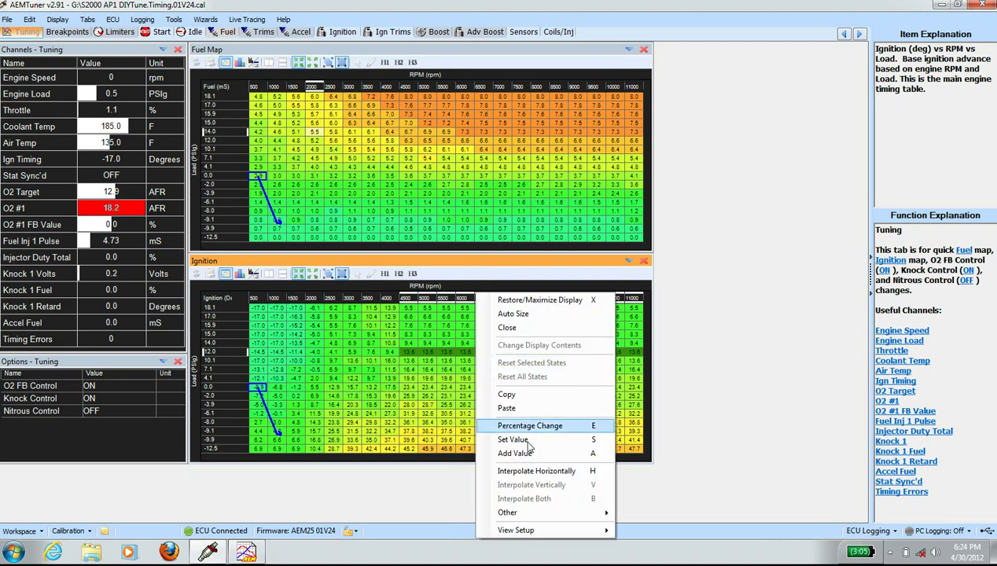
{"action": "left_click", "coordinate": [515, 453]}
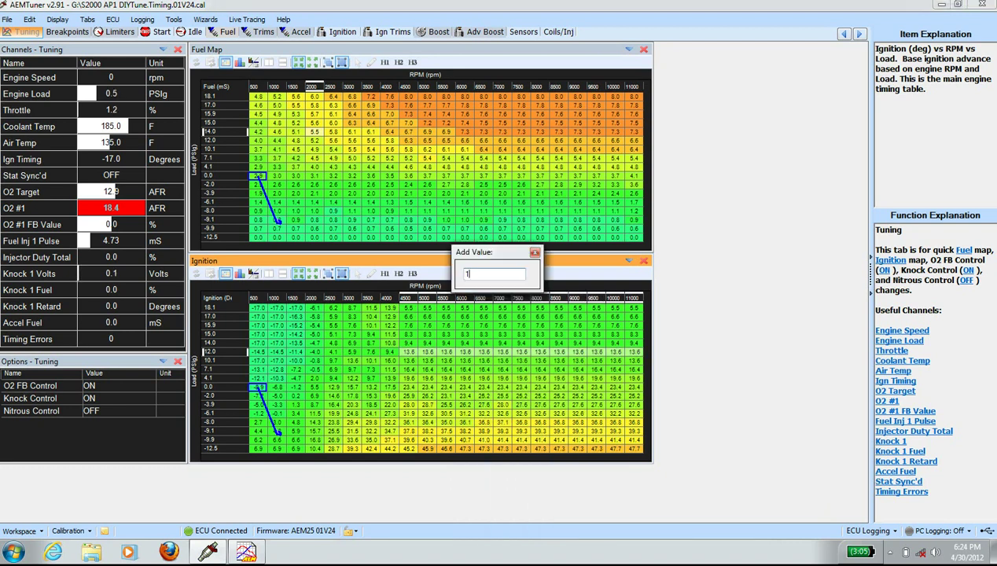
{"action": "key", "text": "Return"}
Step: Interpolate ignition rows 12.0 to 0.0 vertically across 4500–11000 rpm
{"action": "left_click_drag", "start_coordinate": [408, 357], "coordinate": [637, 384]}
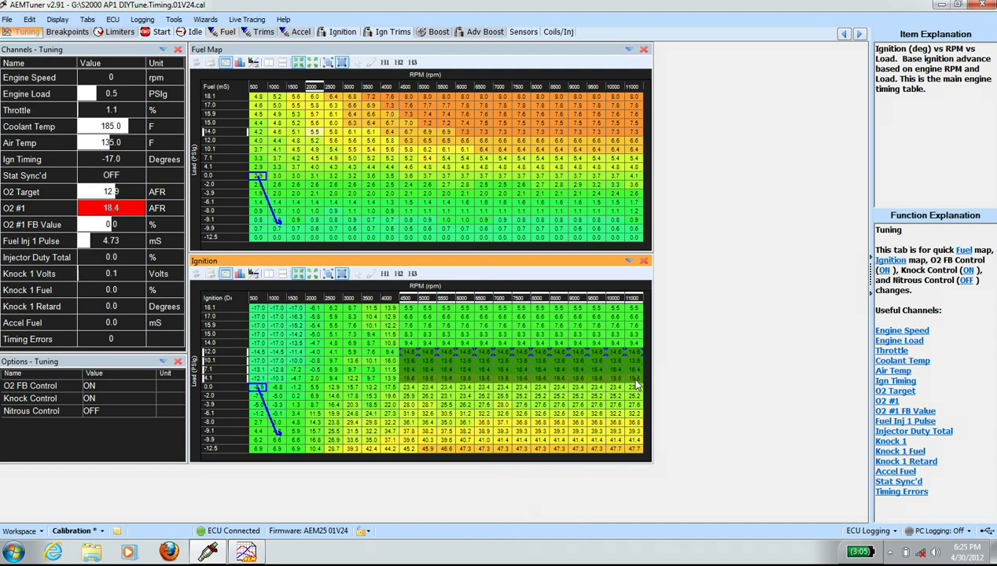
{"action": "right_click", "coordinate": [637, 384]}
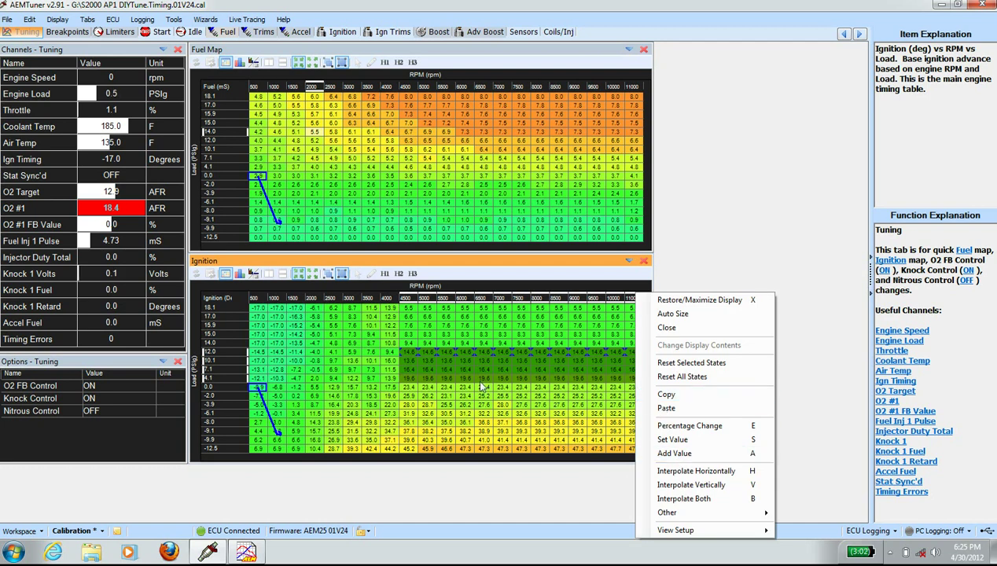
{"action": "left_click", "coordinate": [409, 383]}
{"action": "left_click_drag", "start_coordinate": [409, 384], "coordinate": [629, 360]}
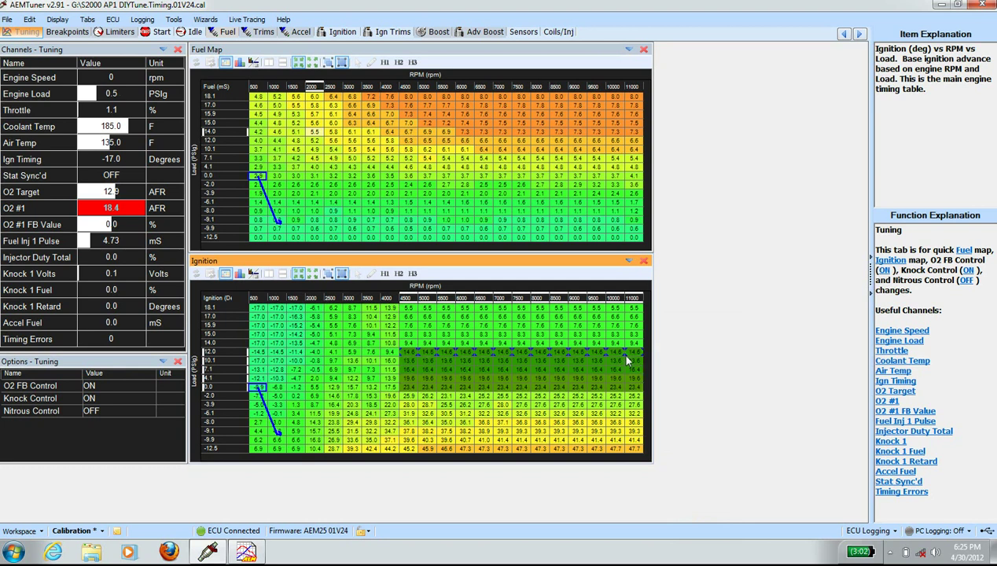
{"action": "right_click", "coordinate": [609, 371]}
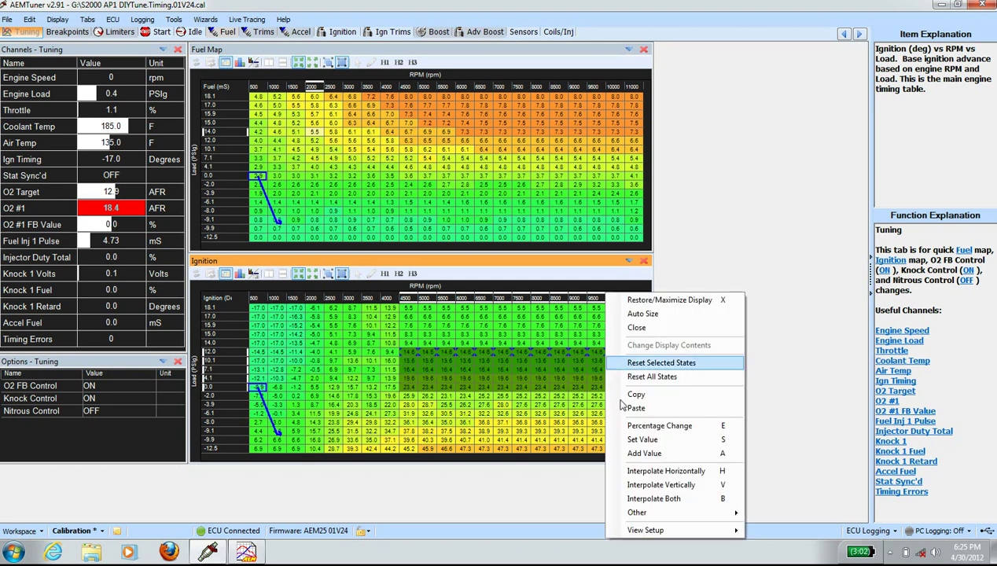
{"action": "left_click", "coordinate": [647, 487]}
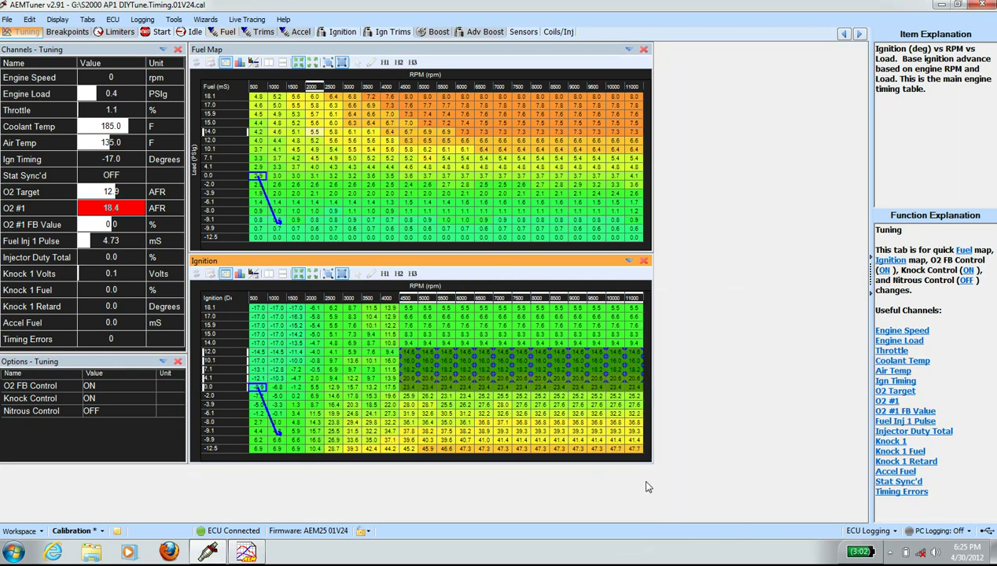
{"action": "left_click", "coordinate": [497, 375]}
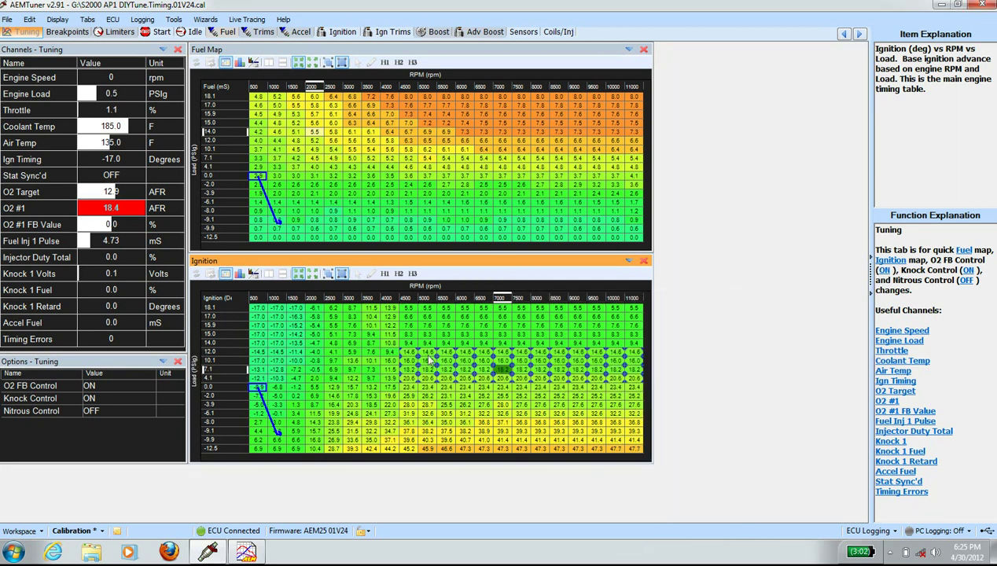
Step: Save the updated calibration
{"action": "left_click", "coordinate": [10, 21]}
{"action": "left_click", "coordinate": [25, 77]}
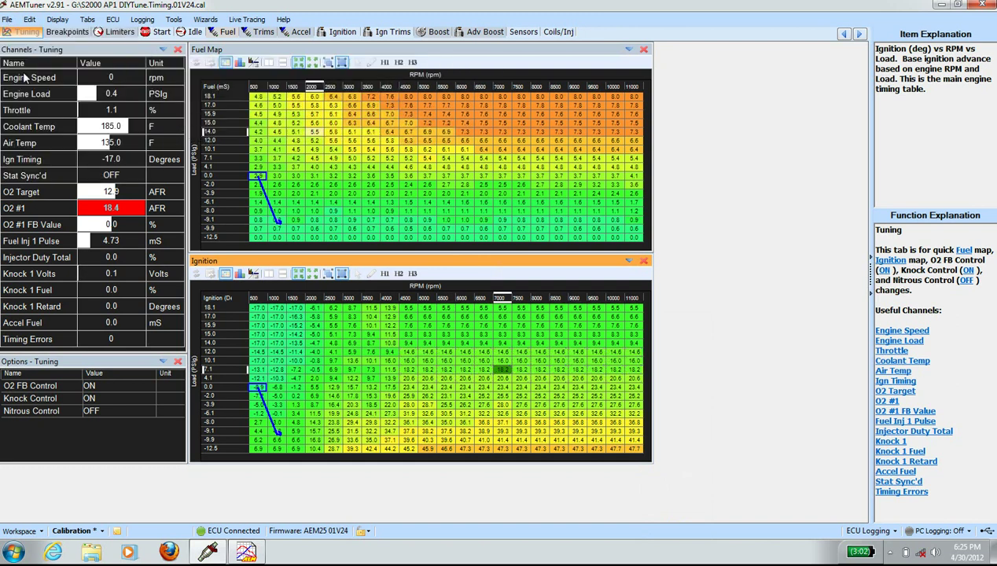
{"action": "left_click", "coordinate": [385, 405]}
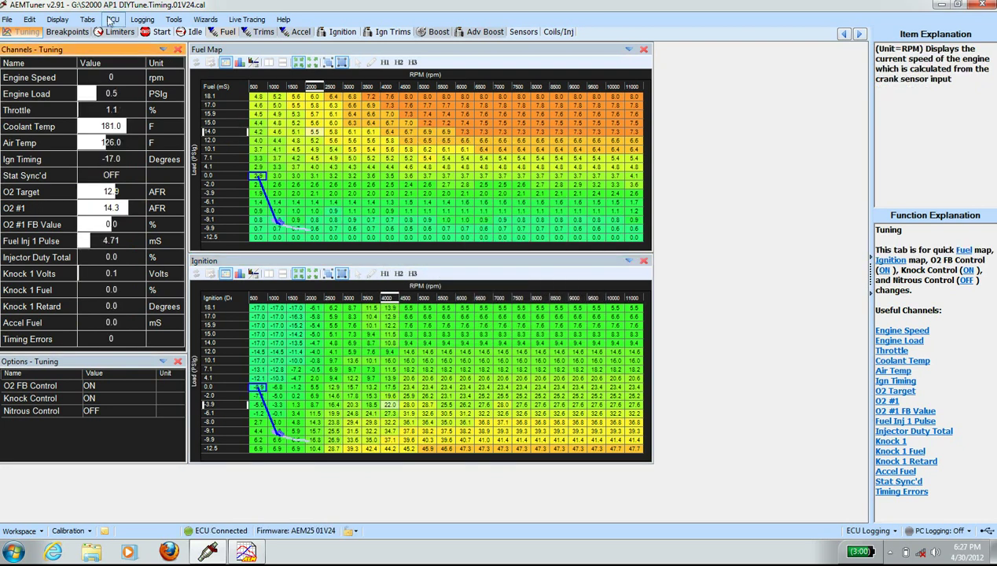
{"action": "left_click", "coordinate": [142, 20]}
{"action": "left_click", "coordinate": [157, 113]}
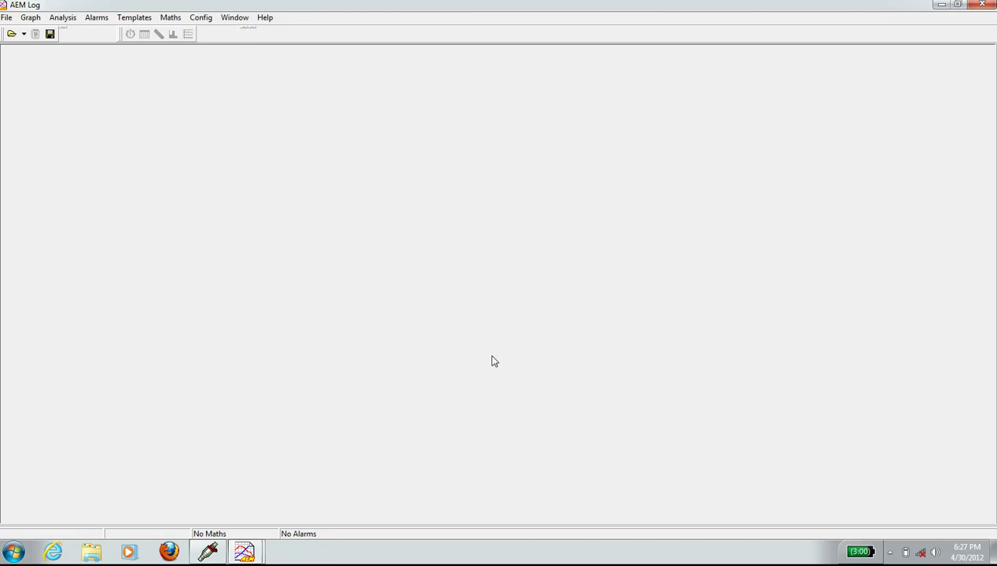
{"action": "left_click", "coordinate": [983, 5]}
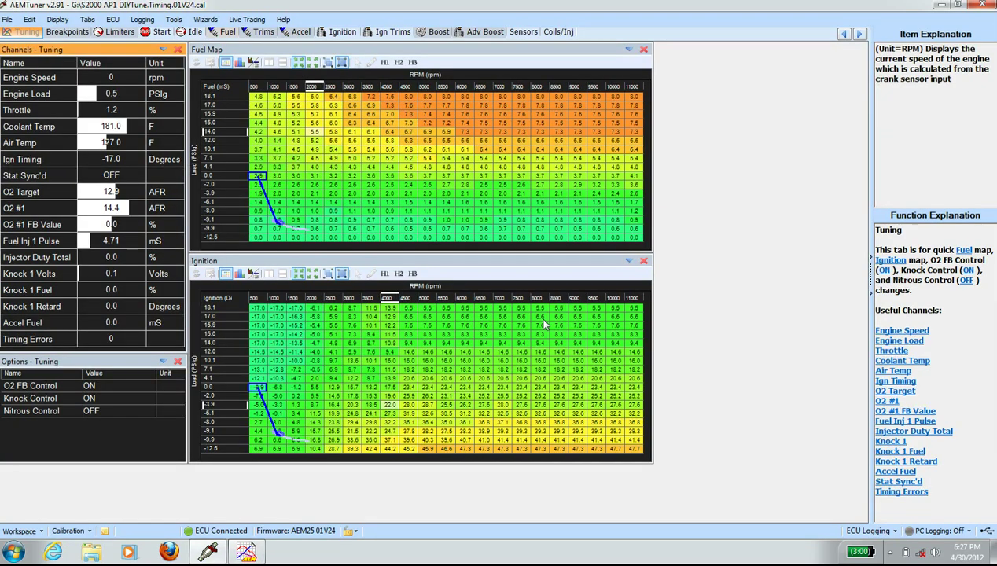
Step: Download the ECU's stored log, save it, and open it in AEM Log
{"action": "left_click", "coordinate": [142, 20]}
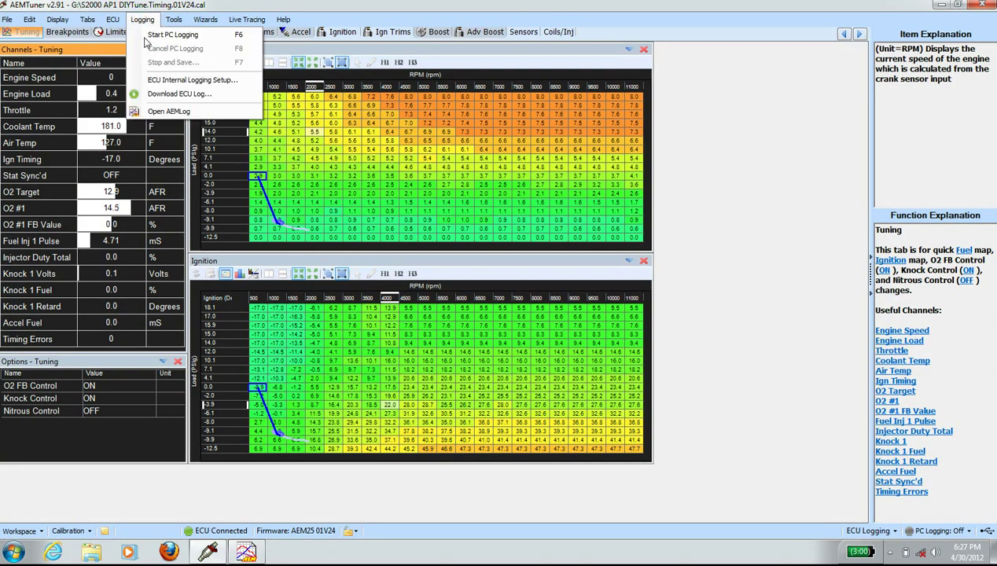
{"action": "left_click", "coordinate": [174, 94]}
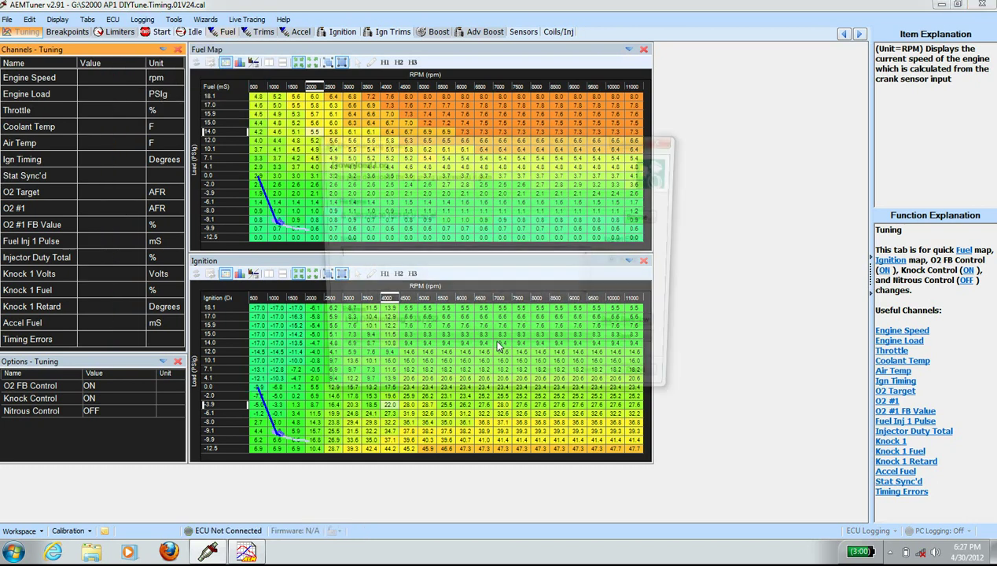
{"action": "left_click", "coordinate": [622, 346]}
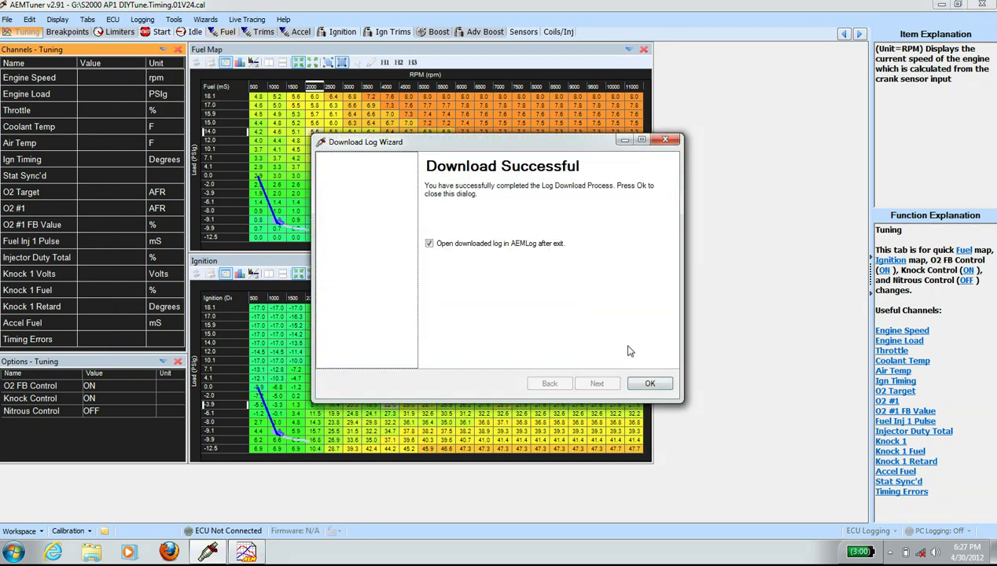
{"action": "left_click", "coordinate": [650, 383]}
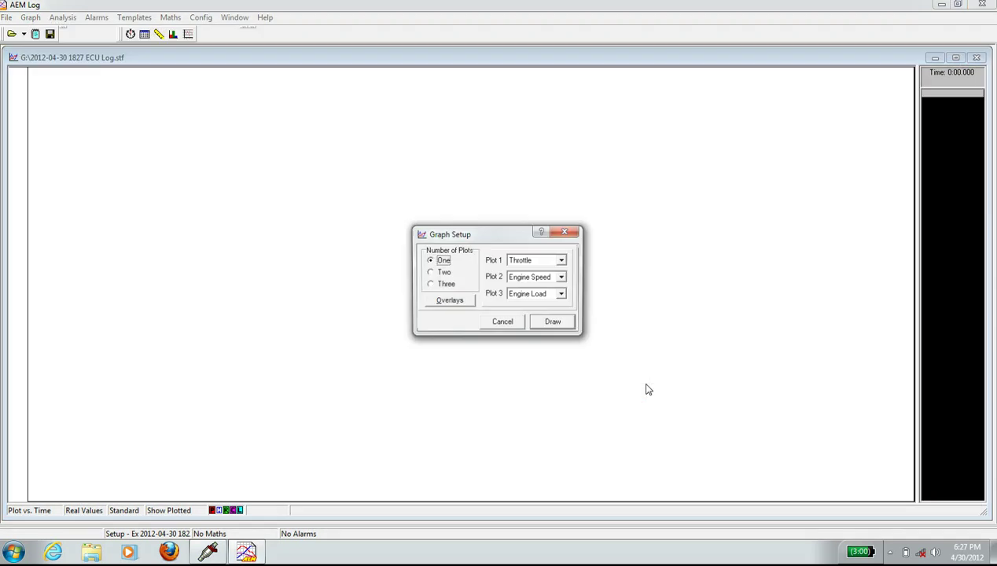
Step: Draw Throttle against time and overlay Engine Load and Engine Speed
{"action": "left_click", "coordinate": [553, 321]}
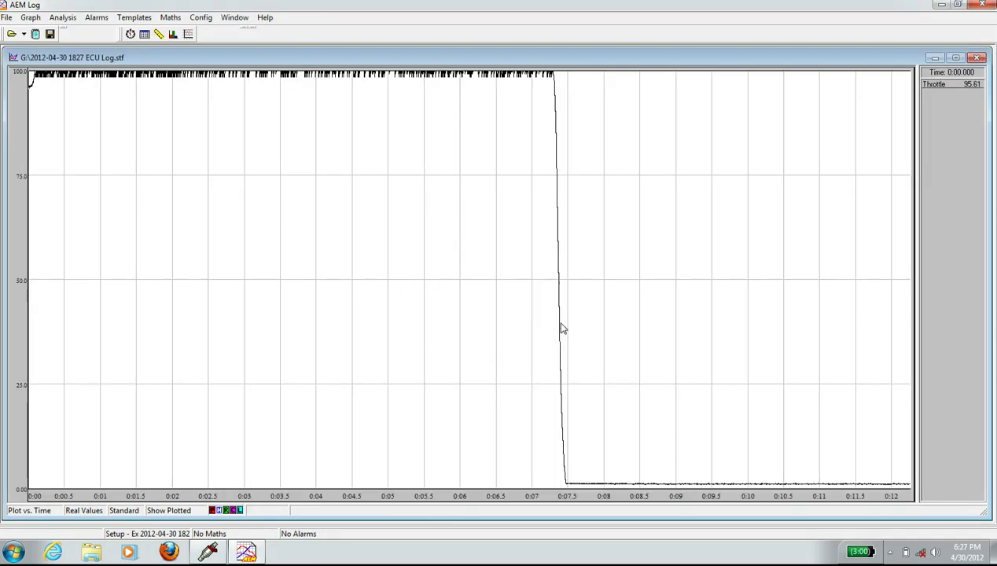
{"action": "right_click", "coordinate": [386, 281]}
{"action": "left_click", "coordinate": [427, 284]}
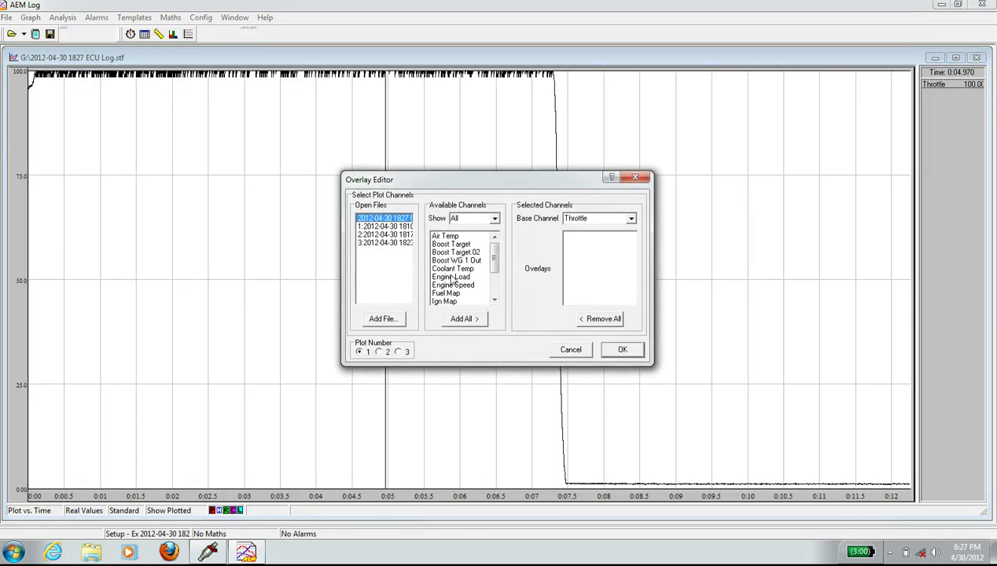
{"action": "double_click", "coordinate": [448, 278]}
{"action": "double_click", "coordinate": [449, 286]}
Step: Add Ign Timing, O2 #1 and Knock 1 Volts overlays, dropping Knock 1 Retard
{"action": "left_click_drag", "start_coordinate": [493, 268], "coordinate": [493, 280]}
{"action": "double_click", "coordinate": [463, 292]}
{"action": "double_click", "coordinate": [448, 285]}
{"action": "double_click", "coordinate": [567, 253]}
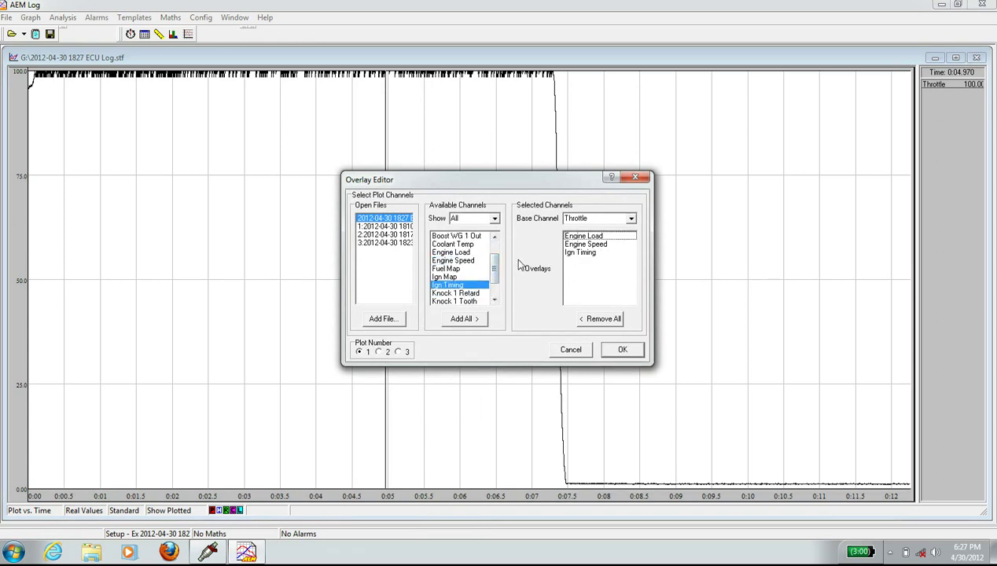
{"action": "left_click_drag", "start_coordinate": [494, 268], "coordinate": [494, 278]}
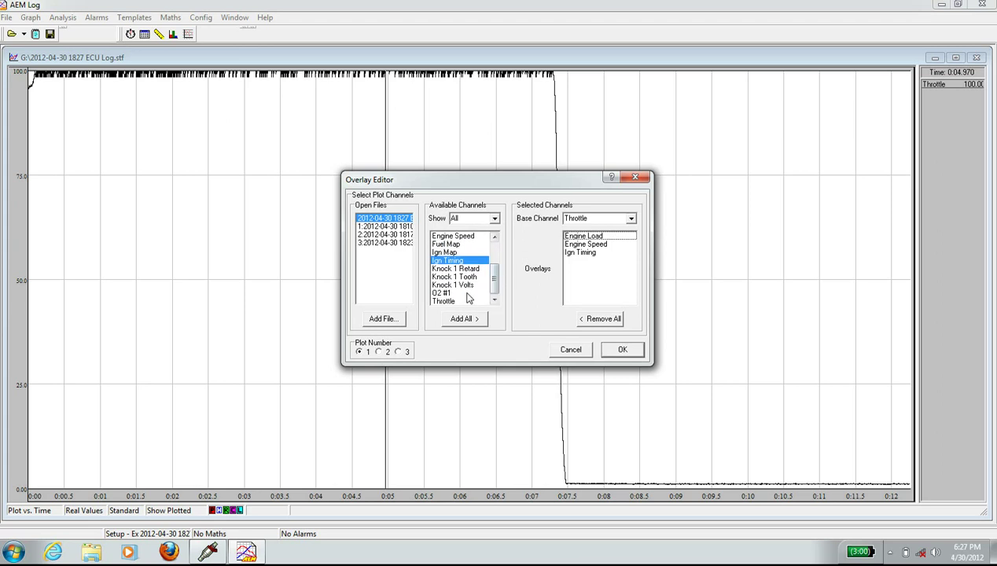
{"action": "double_click", "coordinate": [466, 294]}
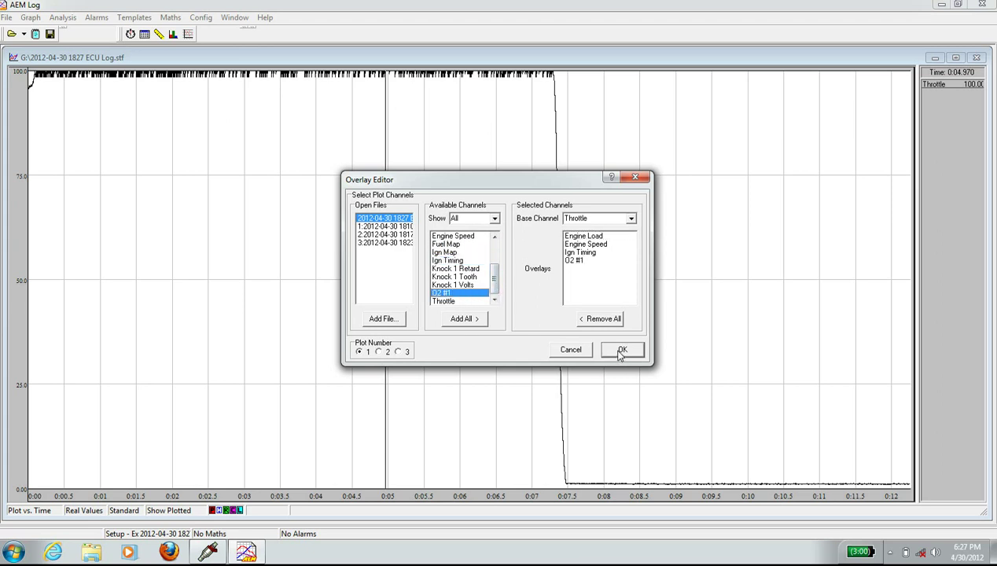
{"action": "left_click_drag", "start_coordinate": [494, 279], "coordinate": [495, 259]}
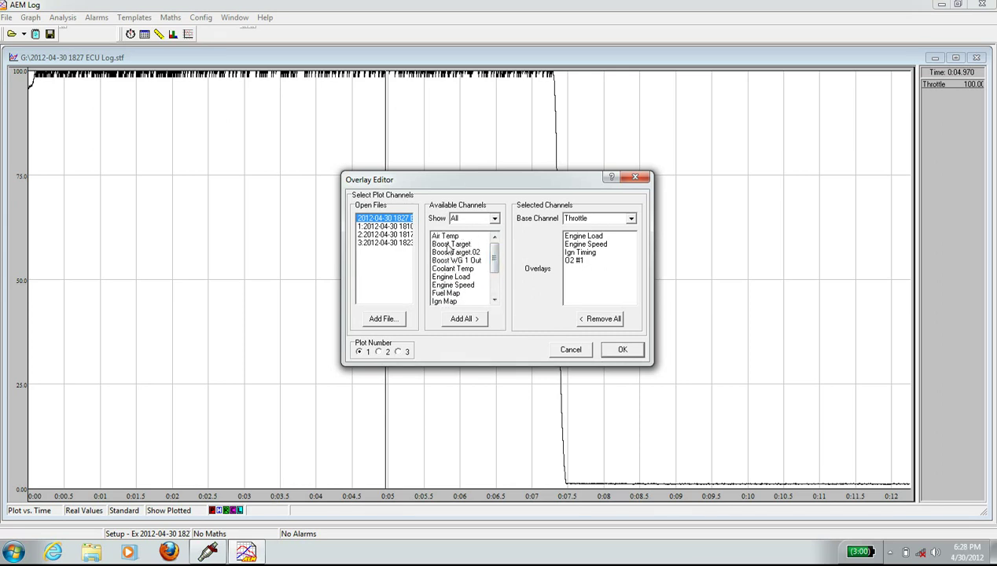
{"action": "scroll", "coordinate": [480, 260], "scroll_direction": "down", "scroll_amount": 2}
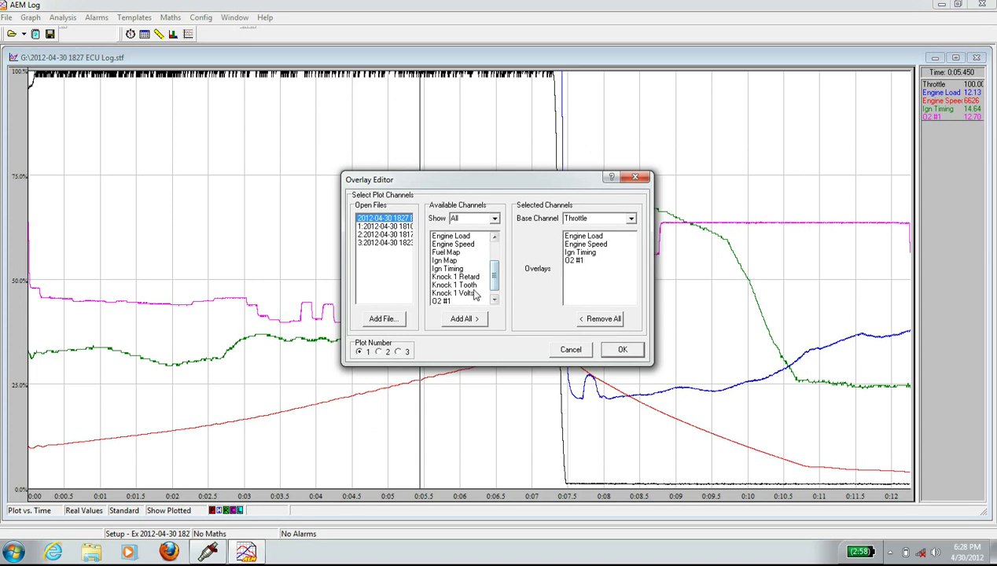
{"action": "double_click", "coordinate": [454, 293]}
Step: Apply the overlays, set the time cursor to 0:06.338, and minimise AEM Log
{"action": "left_click", "coordinate": [621, 350]}
{"action": "mouse_move", "coordinate": [423, 423]}
{"action": "left_mouse_down"}
{"action": "mouse_move", "coordinate": [517, 415]}
{"action": "mouse_move", "coordinate": [485, 428]}
{"action": "left_mouse_up"}
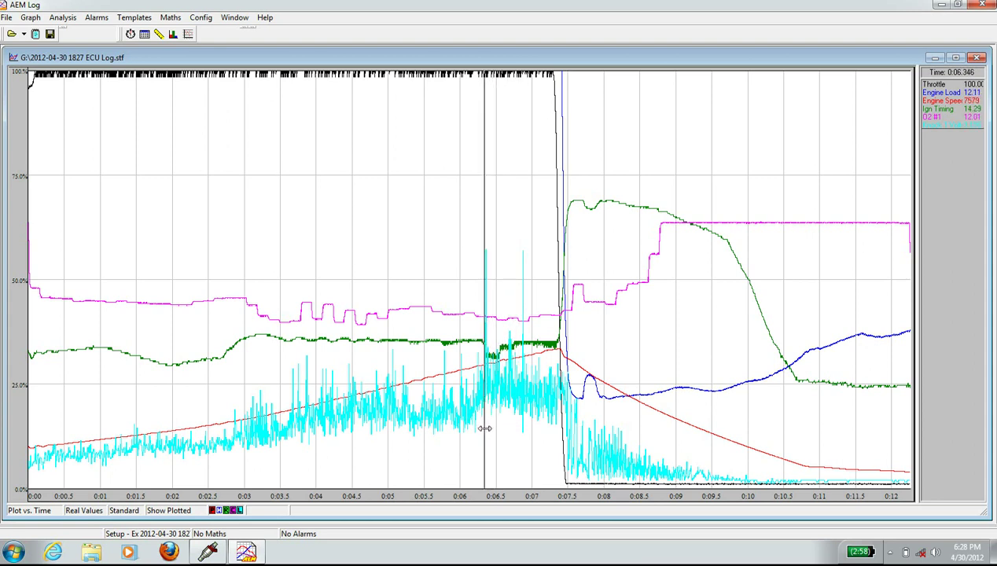
{"action": "left_click_drag", "start_coordinate": [485, 428], "coordinate": [484, 428]}
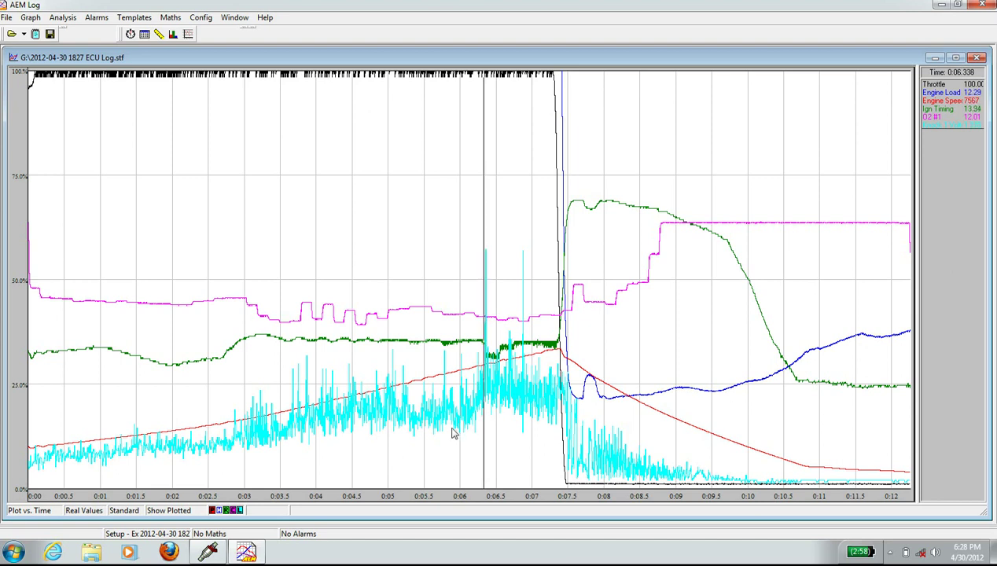
{"action": "left_click", "coordinate": [250, 551]}
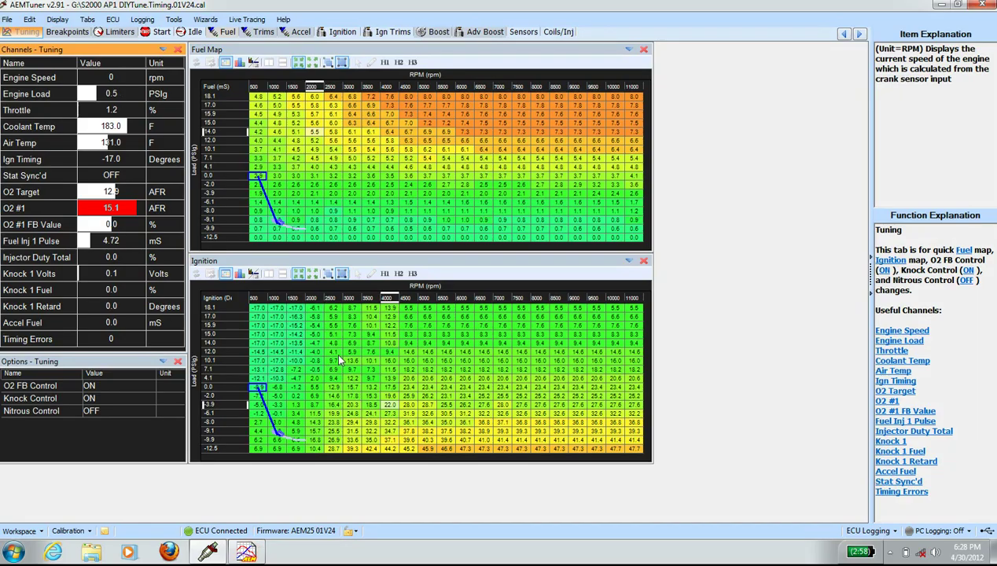
Step: Subtract 1 degree from the 12.0 load row across 4500–10000 rpm
{"action": "left_click_drag", "start_coordinate": [415, 356], "coordinate": [639, 358]}
{"action": "right_click", "coordinate": [634, 358]}
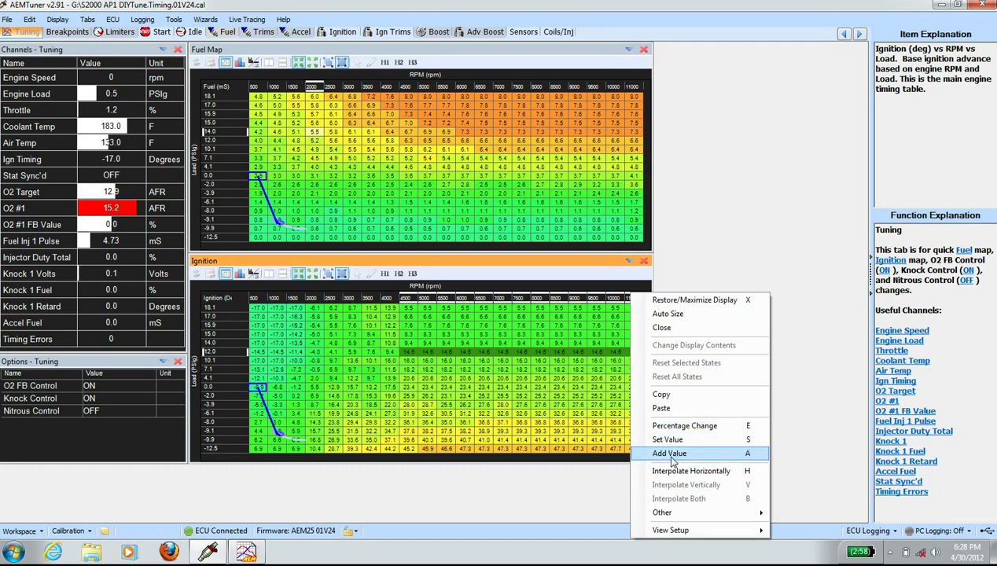
{"action": "left_click", "coordinate": [670, 455]}
{"action": "type", "text": "-"}
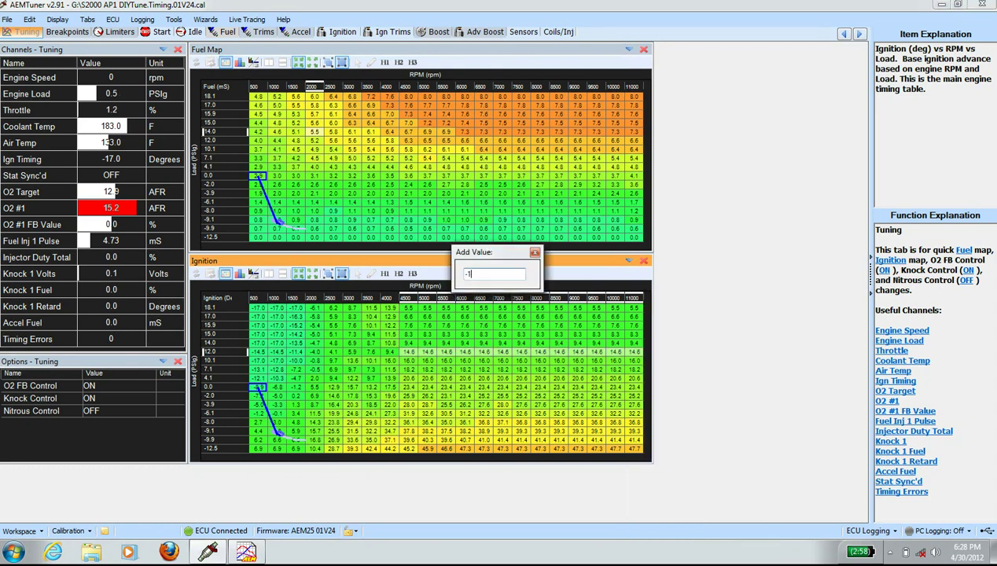
{"action": "type", "text": "1"}
{"action": "key", "text": "Return"}
Step: Interpolate the four load rows below vertically across 4500–8500 rpm
{"action": "left_click_drag", "start_coordinate": [405, 350], "coordinate": [632, 395]}
{"action": "right_click", "coordinate": [584, 379]}
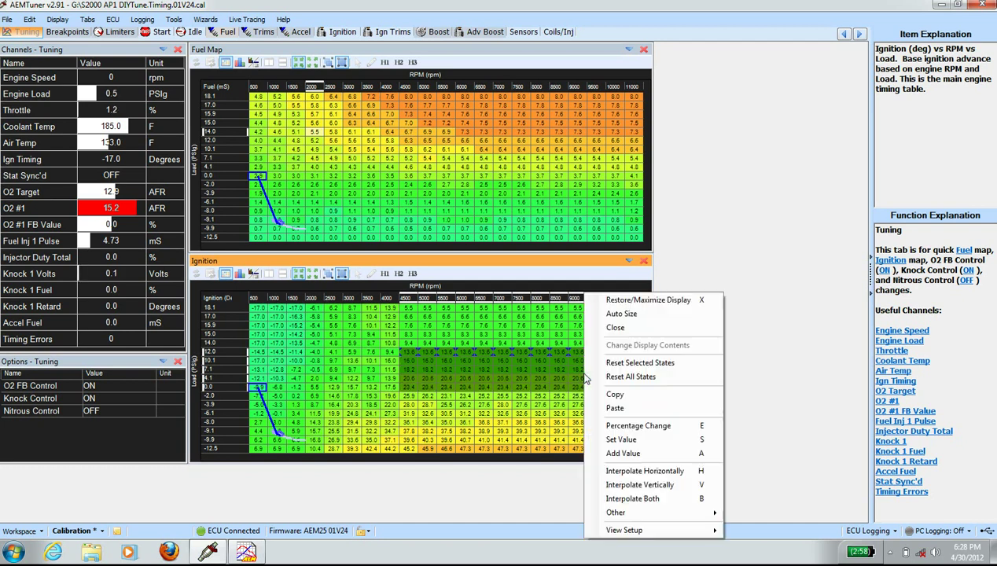
{"action": "left_click", "coordinate": [626, 486]}
{"action": "left_click", "coordinate": [420, 372]}
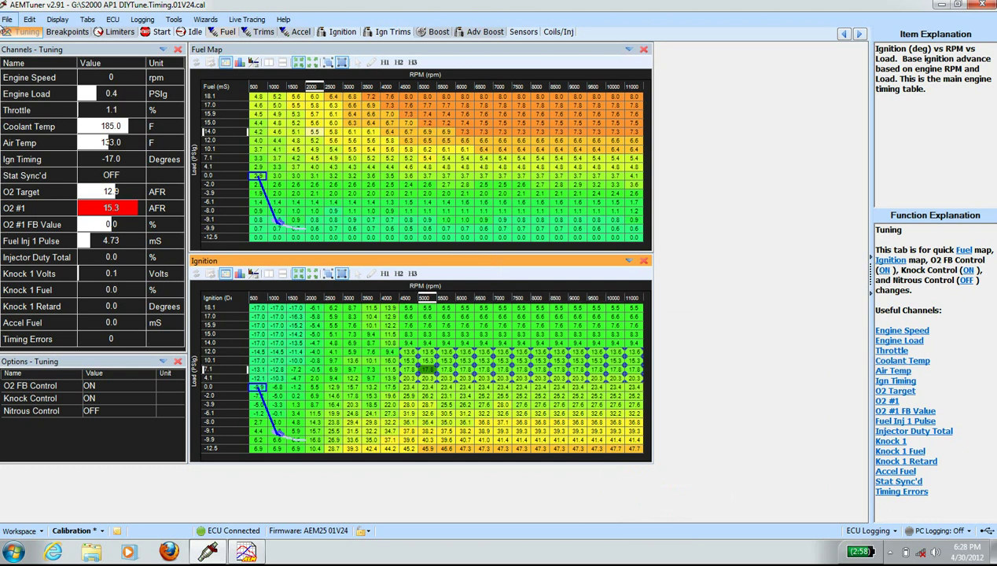
Step: Save the calibration
{"action": "left_click", "coordinate": [9, 19]}
{"action": "left_click", "coordinate": [31, 75]}
{"action": "left_click", "coordinate": [430, 404]}
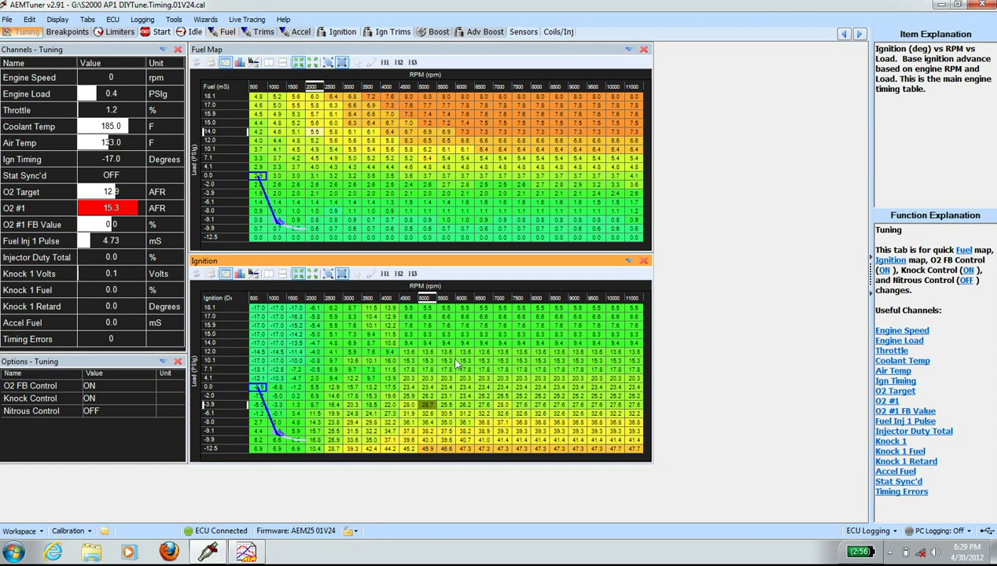
Step: Change ECU internal logging slot Slow 8 from Boost Target to O2 Target and acknowledge the power-cycle notice
{"action": "left_click", "coordinate": [113, 19]}
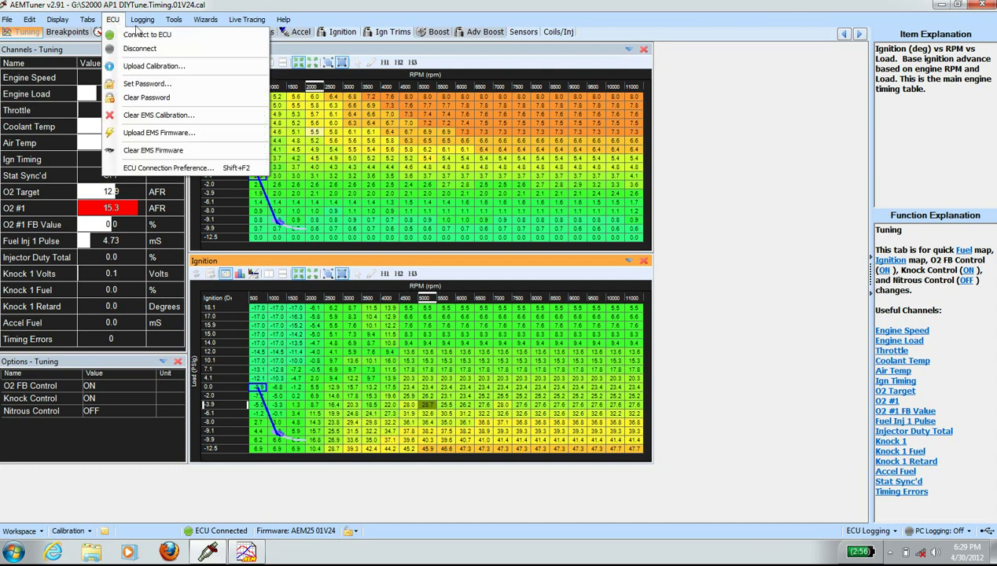
{"action": "mouse_move", "coordinate": [141, 24]}
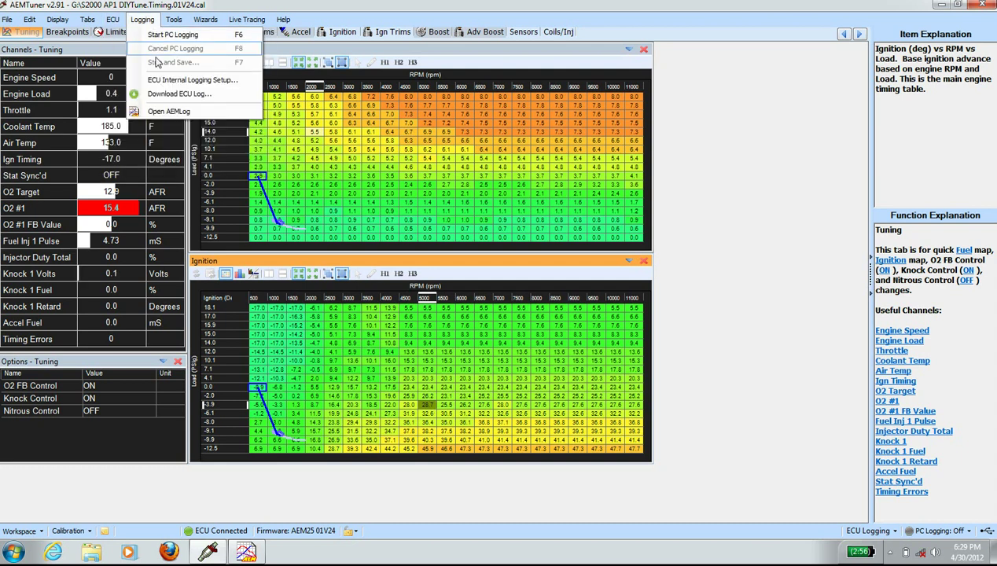
{"action": "left_click", "coordinate": [181, 79]}
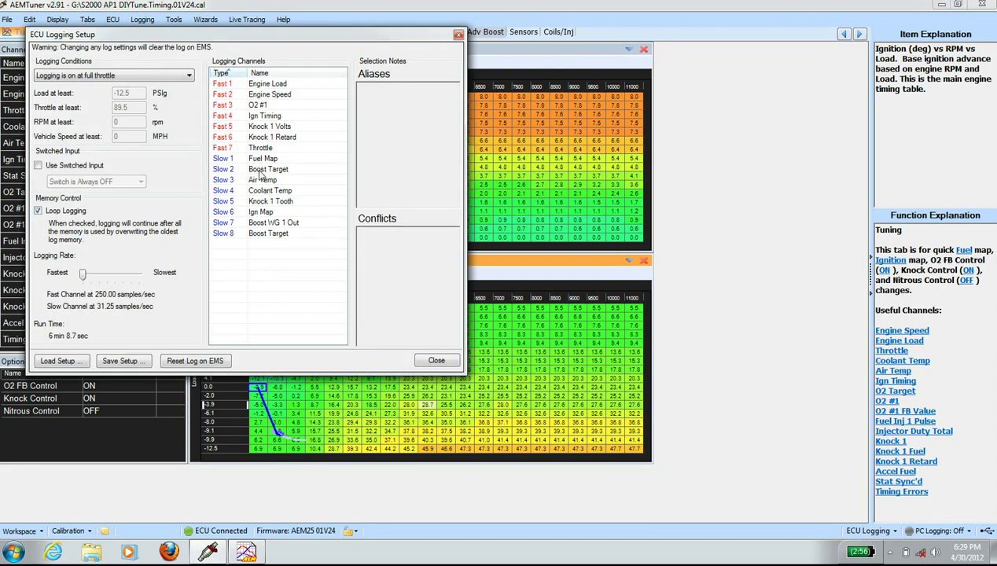
{"action": "left_click", "coordinate": [268, 235]}
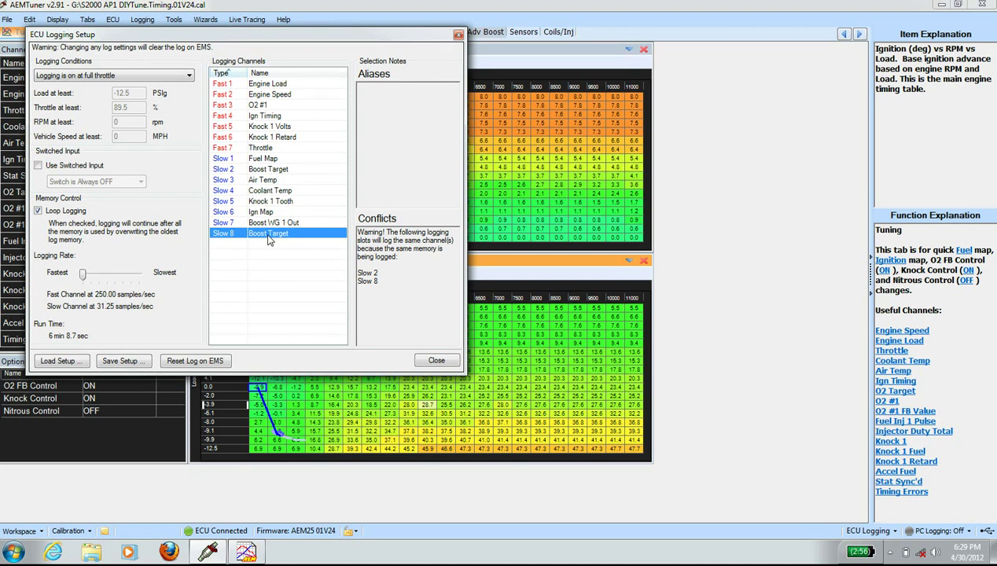
{"action": "left_click", "coordinate": [268, 236]}
{"action": "scroll", "coordinate": [292, 359], "scroll_direction": "down", "scroll_amount": 5}
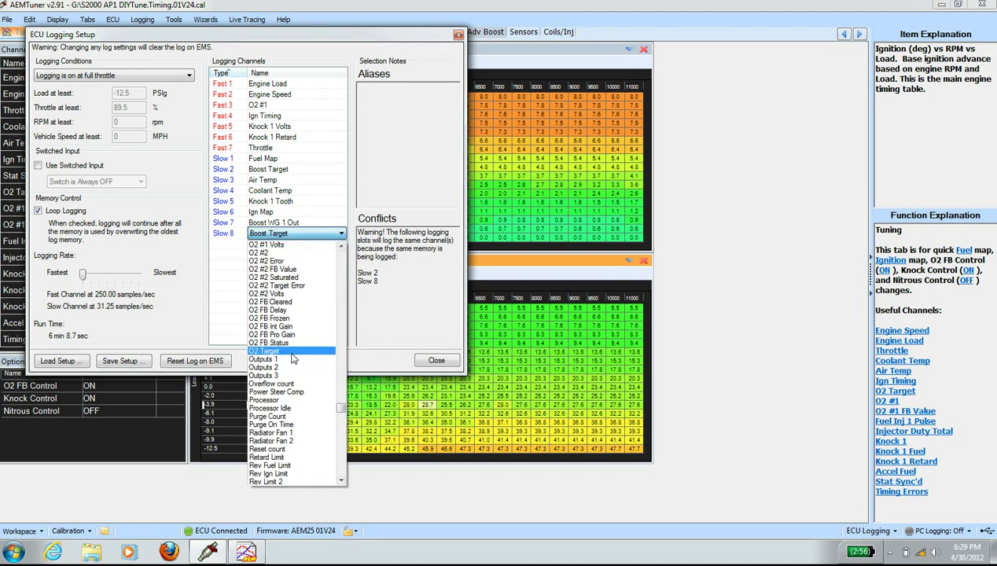
{"action": "left_click", "coordinate": [292, 353]}
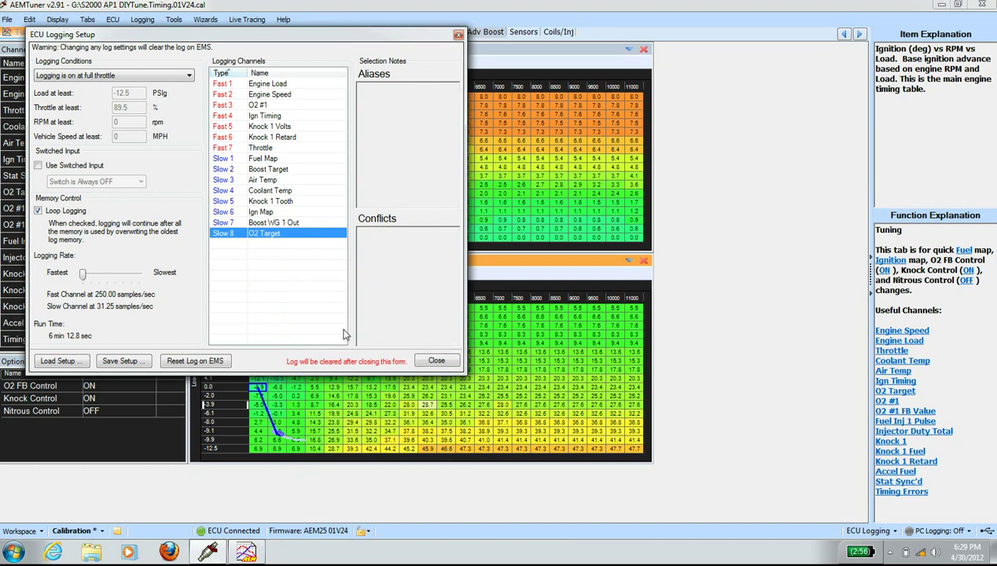
{"action": "left_click", "coordinate": [385, 314]}
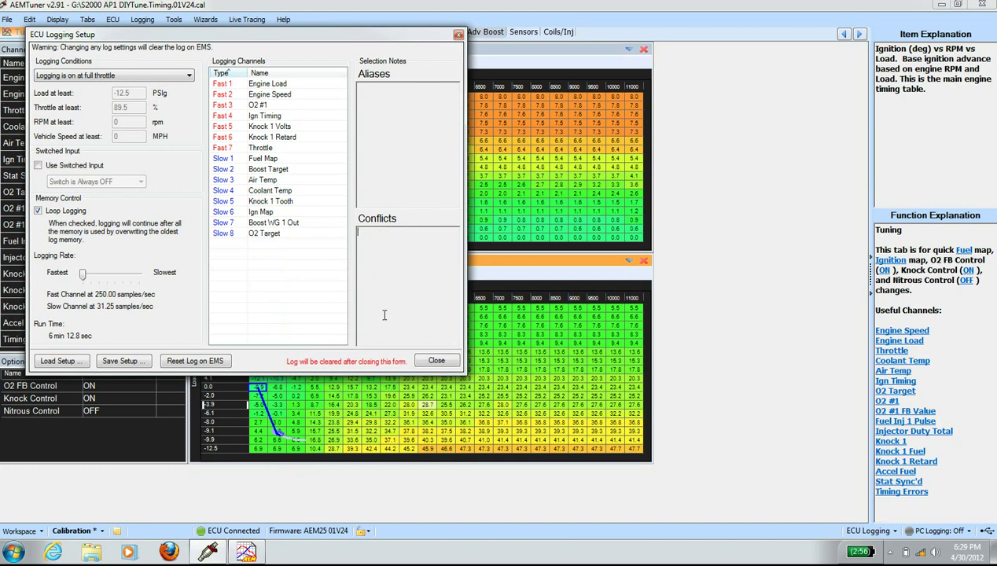
{"action": "left_click", "coordinate": [432, 363]}
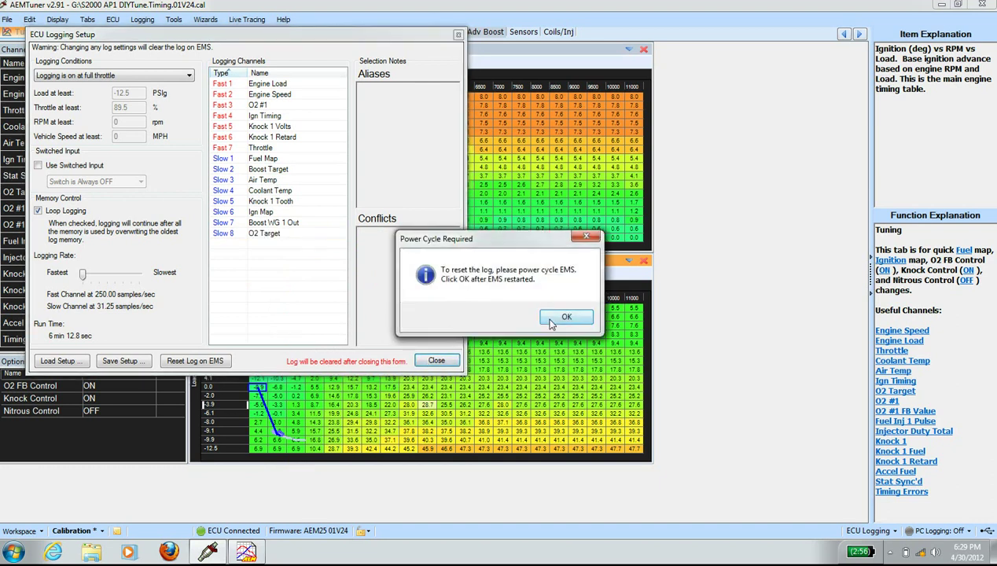
{"action": "left_click", "coordinate": [555, 318]}
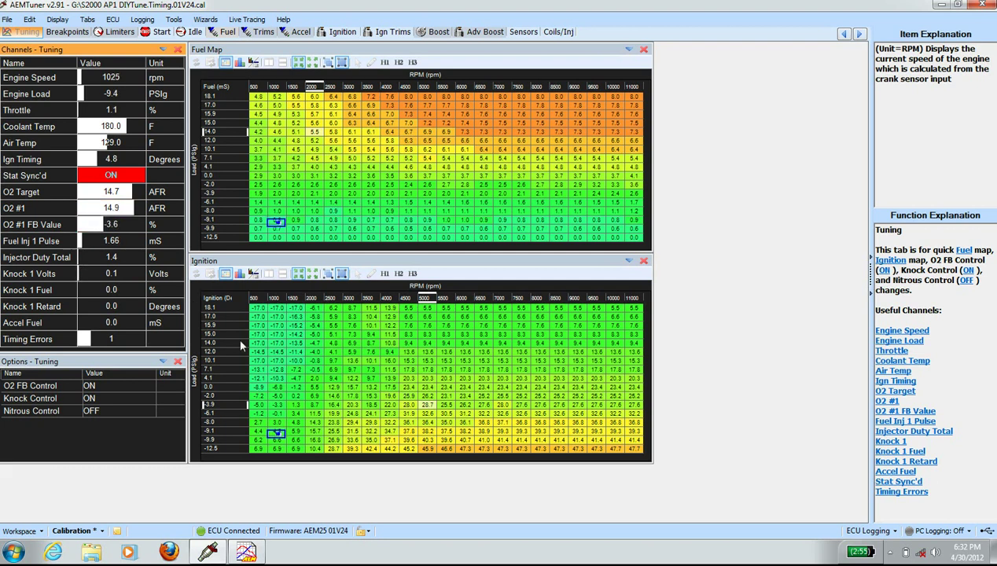
{"action": "left_click", "coordinate": [143, 18]}
{"action": "left_click", "coordinate": [174, 94]}
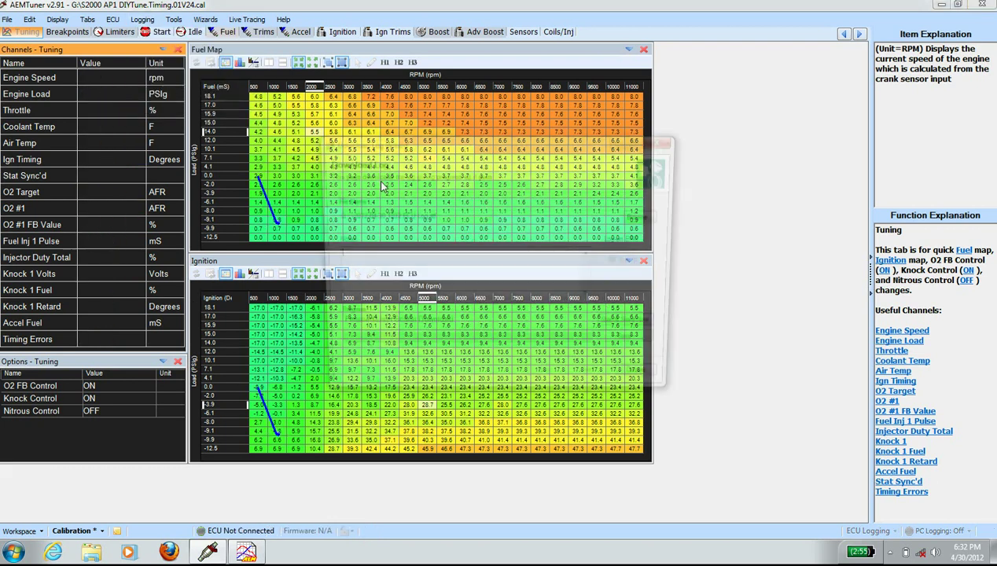
{"action": "left_click", "coordinate": [616, 344]}
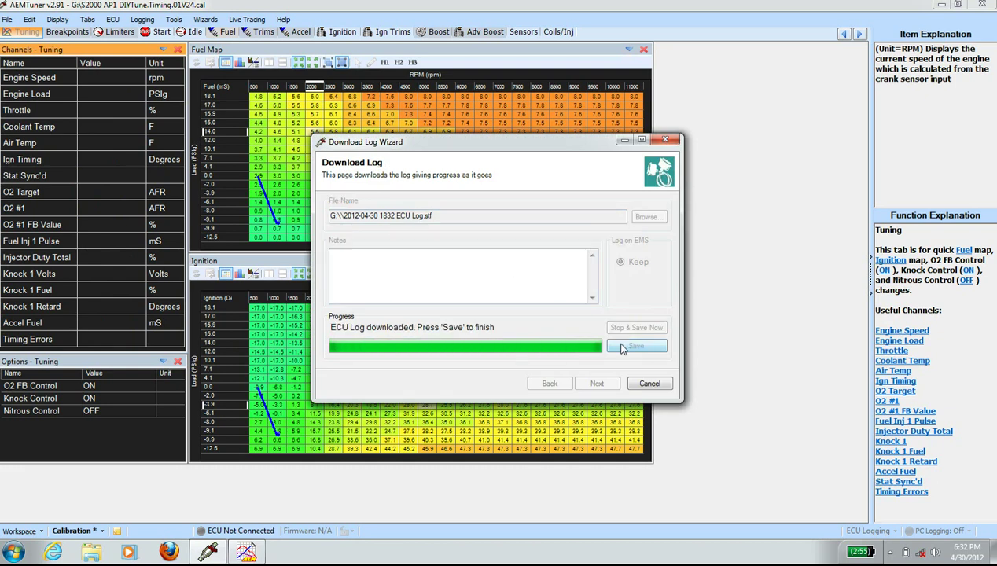
{"action": "left_click", "coordinate": [649, 383]}
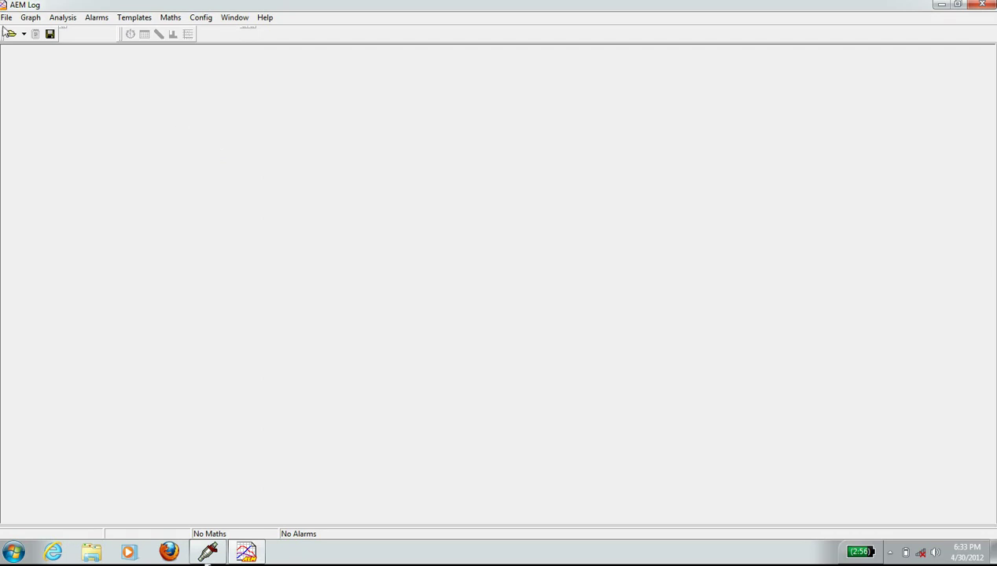
{"action": "left_click", "coordinate": [6, 17]}
{"action": "left_click", "coordinate": [22, 31]}
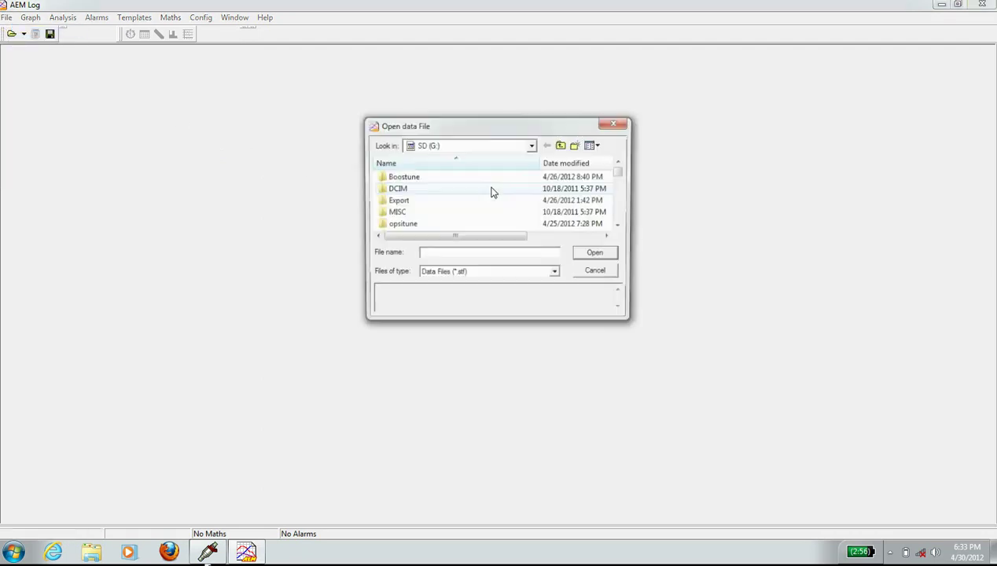
{"action": "left_click_drag", "start_coordinate": [620, 173], "coordinate": [620, 217]}
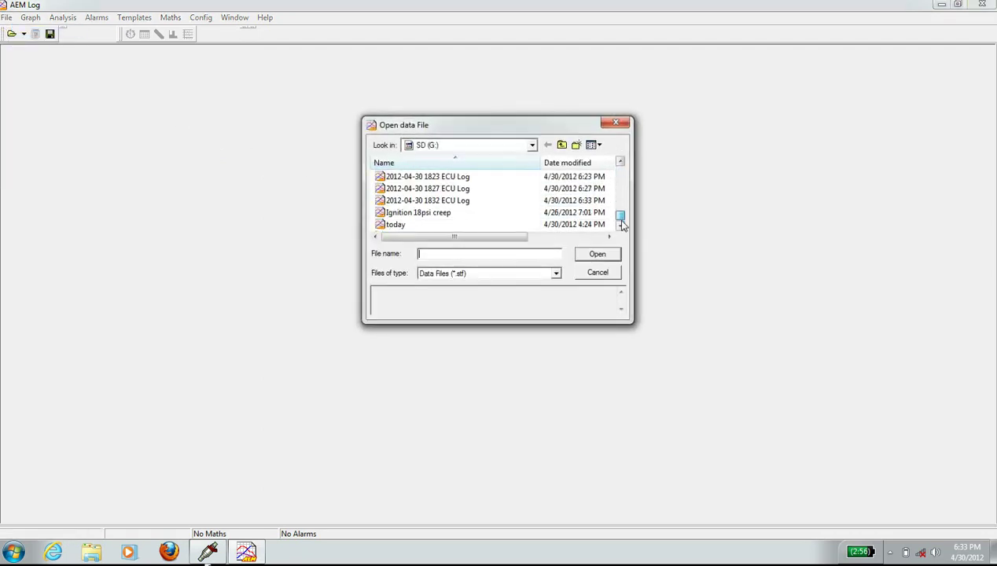
{"action": "double_click", "coordinate": [435, 202]}
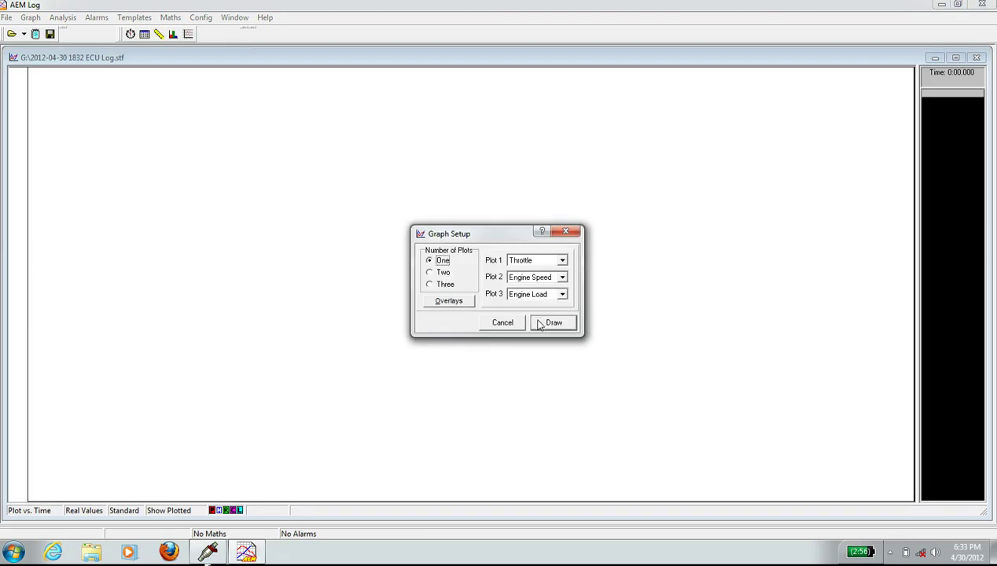
{"action": "left_click", "coordinate": [539, 321]}
Step: Overlay Engine Load, Engine Speed, Ign Timing, Knock 1 Volts, O2 #1, O2 Target; read values near 7.5 s
{"action": "right_click", "coordinate": [365, 292]}
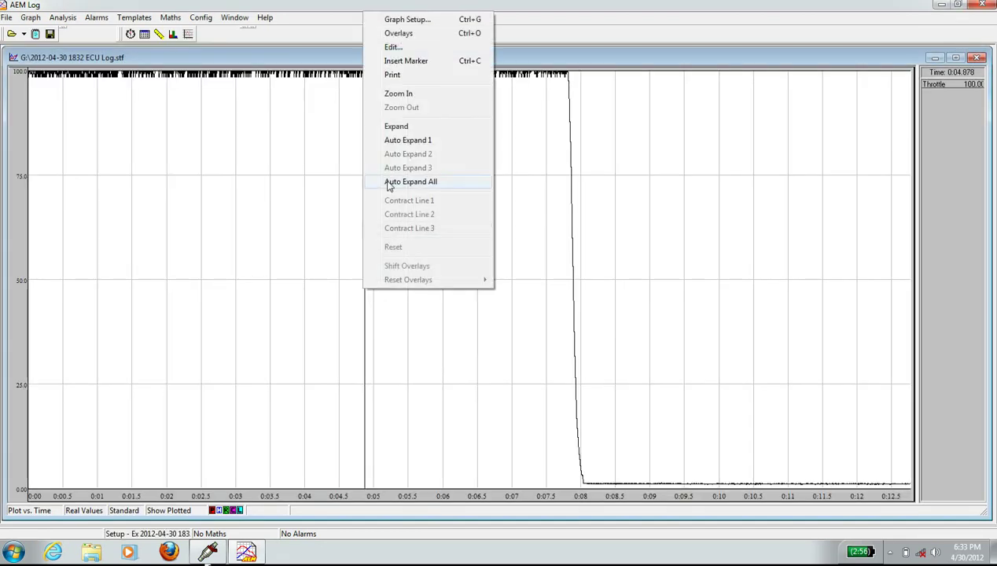
{"action": "left_click", "coordinate": [388, 36]}
{"action": "double_click", "coordinate": [453, 269]}
{"action": "double_click", "coordinate": [459, 277]}
{"action": "left_click_drag", "start_coordinate": [495, 262], "coordinate": [497, 273]}
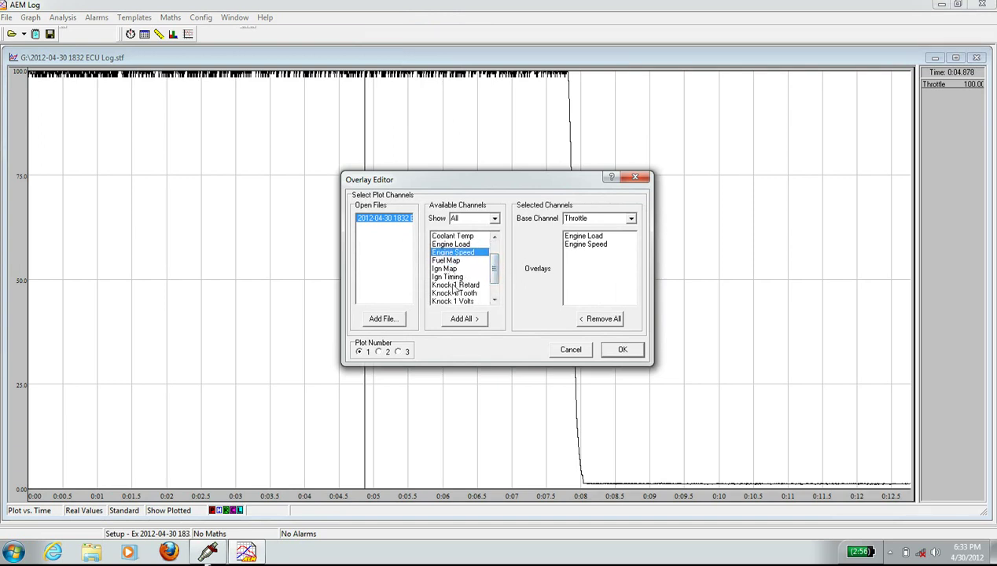
{"action": "double_click", "coordinate": [452, 278]}
{"action": "left_click_drag", "start_coordinate": [494, 271], "coordinate": [493, 281]}
{"action": "double_click", "coordinate": [475, 277]}
{"action": "double_click", "coordinate": [474, 285]}
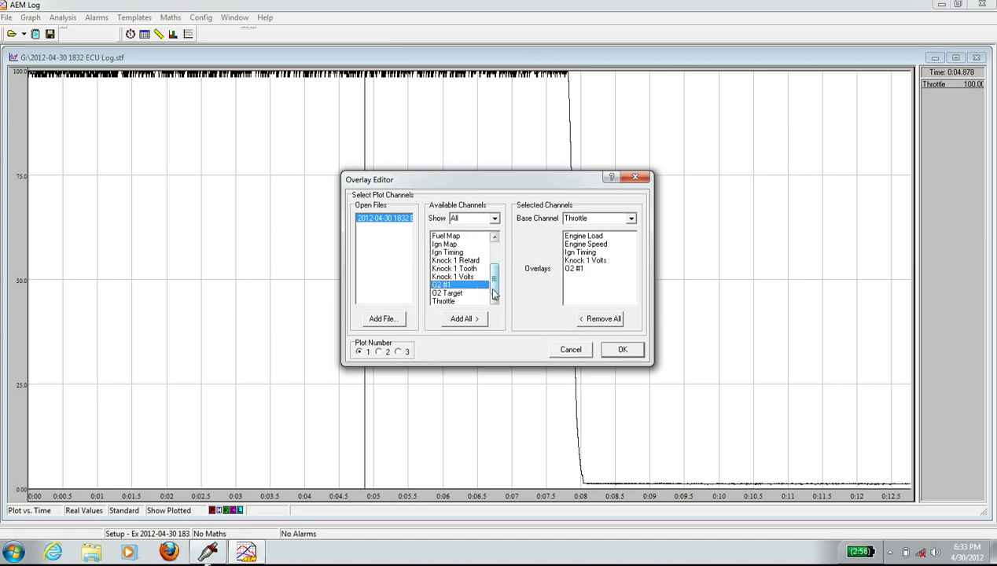
{"action": "mouse_move", "coordinate": [494, 283]}
{"action": "left_mouse_down"}
{"action": "mouse_move", "coordinate": [494, 251]}
{"action": "mouse_move", "coordinate": [494, 277]}
{"action": "left_mouse_up"}
{"action": "double_click", "coordinate": [470, 294]}
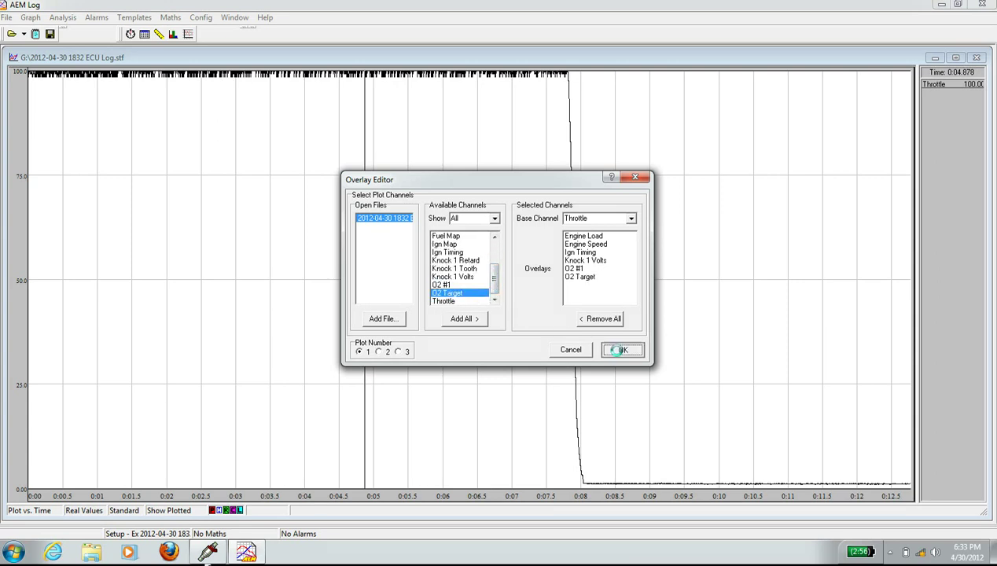
{"action": "left_click", "coordinate": [624, 349]}
{"action": "left_click_drag", "start_coordinate": [364, 466], "coordinate": [542, 469]}
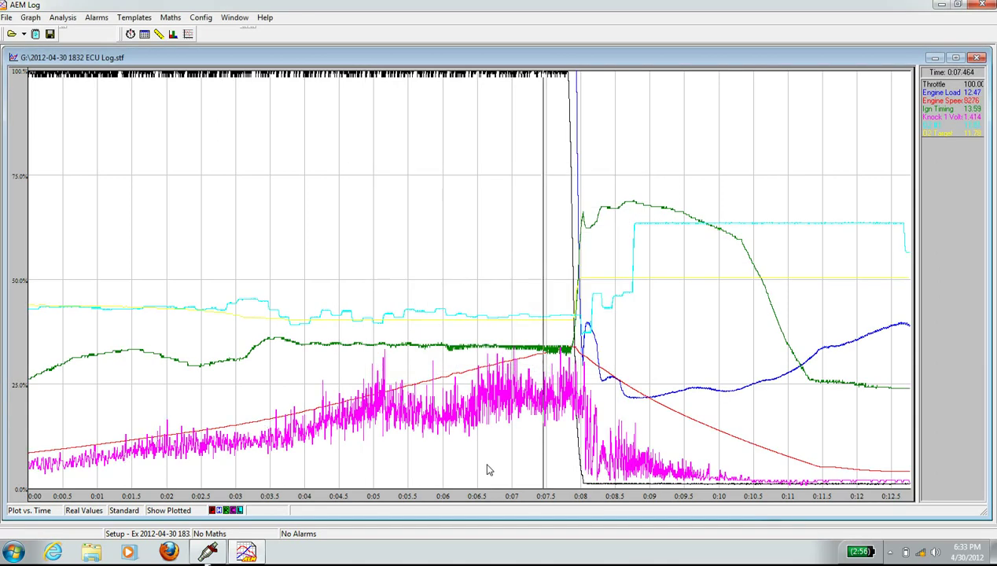
{"action": "left_click_drag", "start_coordinate": [374, 465], "coordinate": [400, 456]}
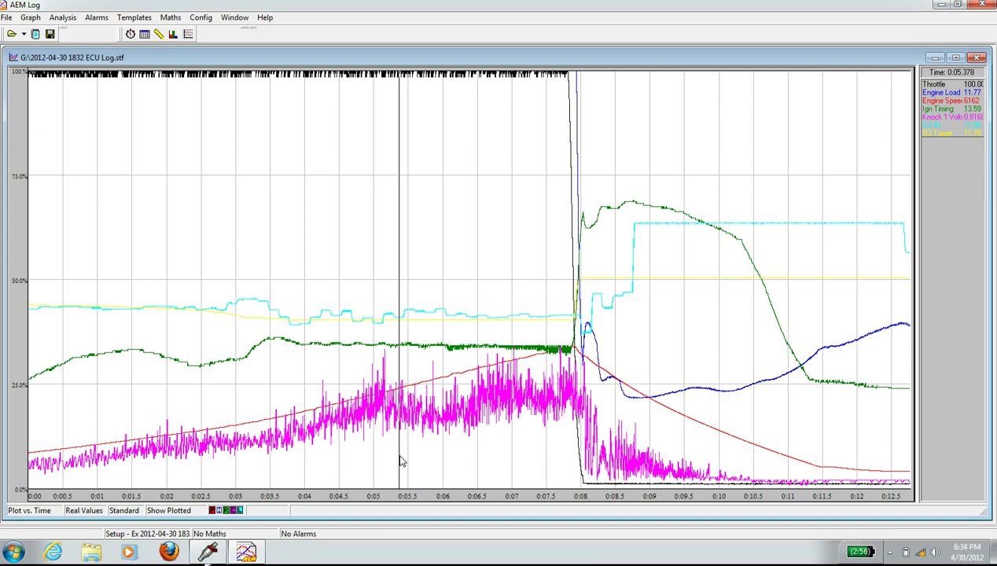
{"action": "left_click_drag", "start_coordinate": [423, 442], "coordinate": [219, 333]}
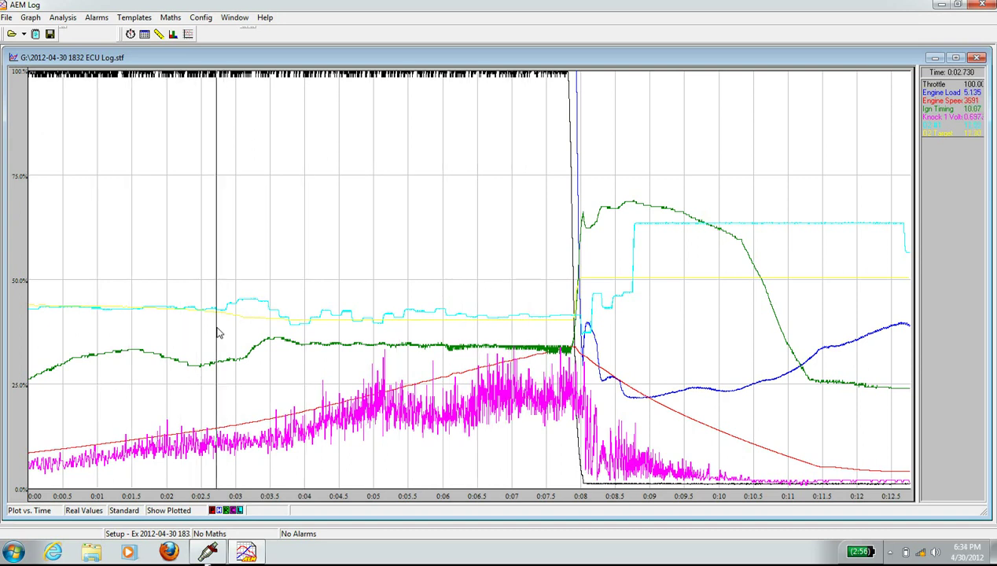
{"action": "left_click_drag", "start_coordinate": [228, 368], "coordinate": [252, 357]}
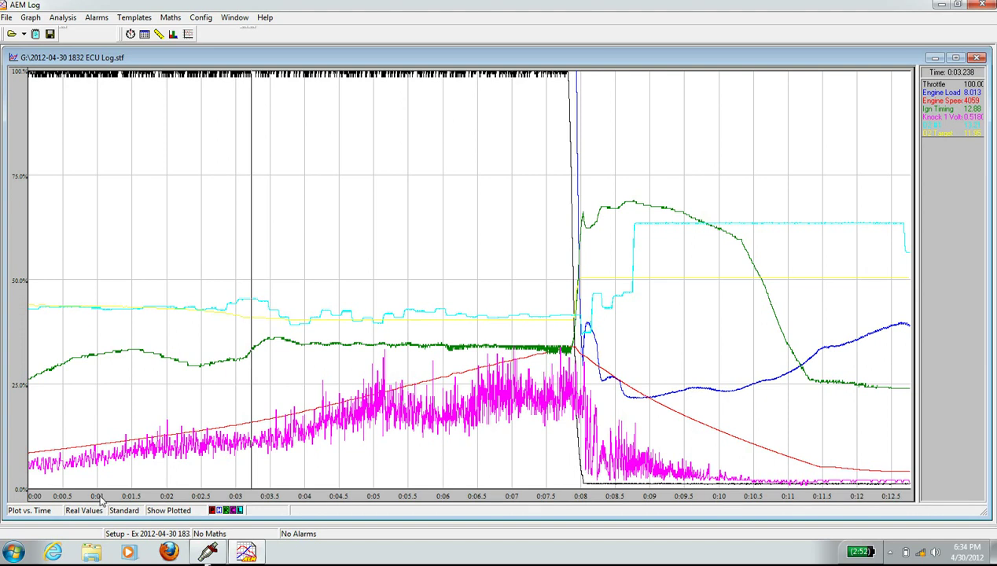
Step: In AEMTuner, check the 4000 and 4500 rpm fuel cells at loads 7.1 and 10.1
{"action": "left_click", "coordinate": [208, 551]}
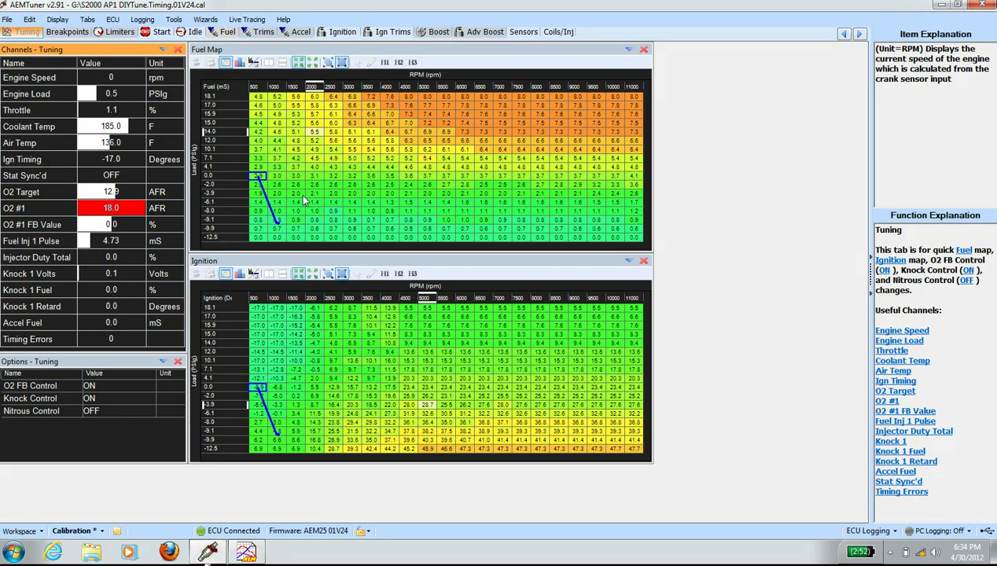
{"action": "left_click", "coordinate": [367, 164]}
{"action": "left_click", "coordinate": [388, 162]}
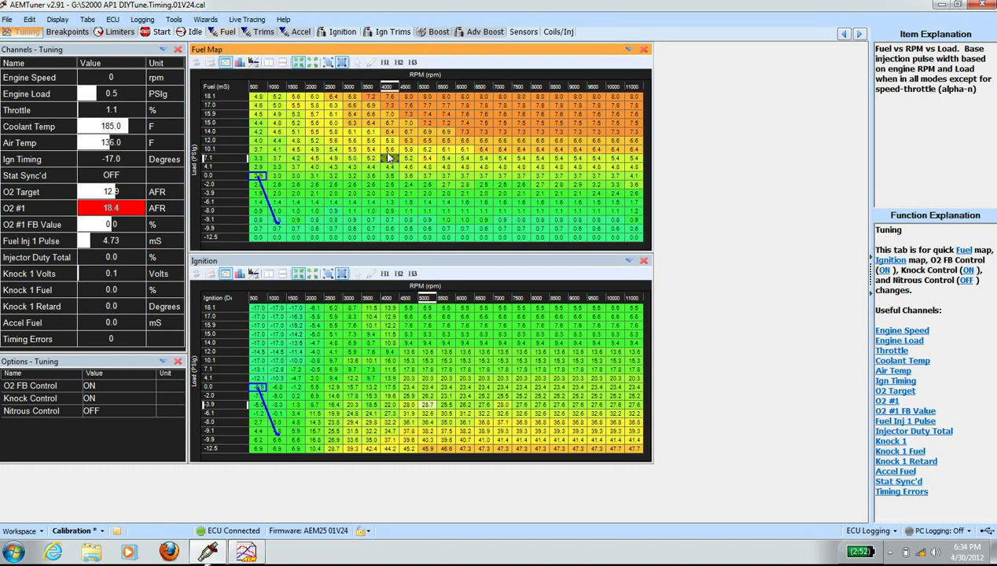
{"action": "left_click", "coordinate": [387, 153]}
{"action": "left_click", "coordinate": [408, 161]}
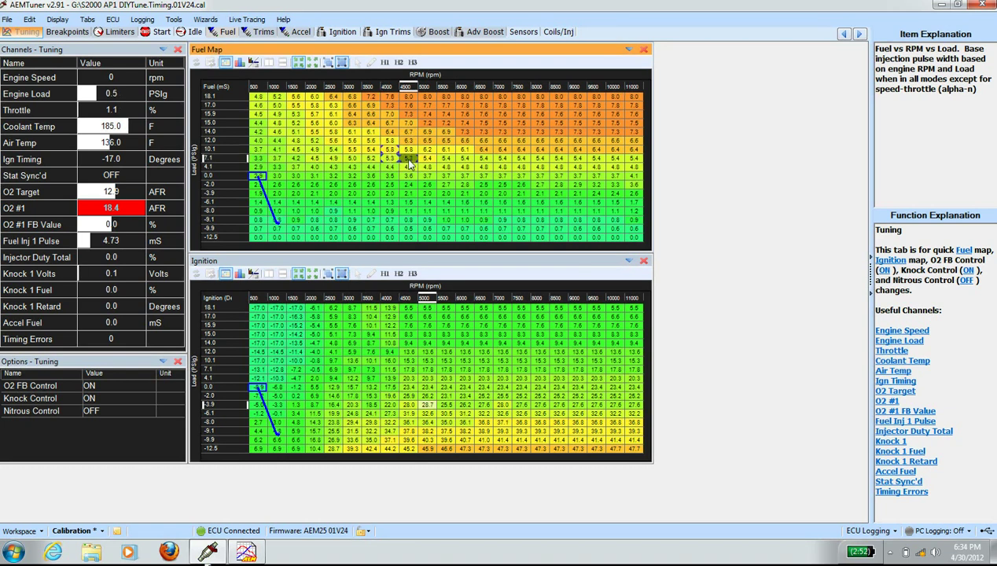
{"action": "left_click", "coordinate": [408, 149]}
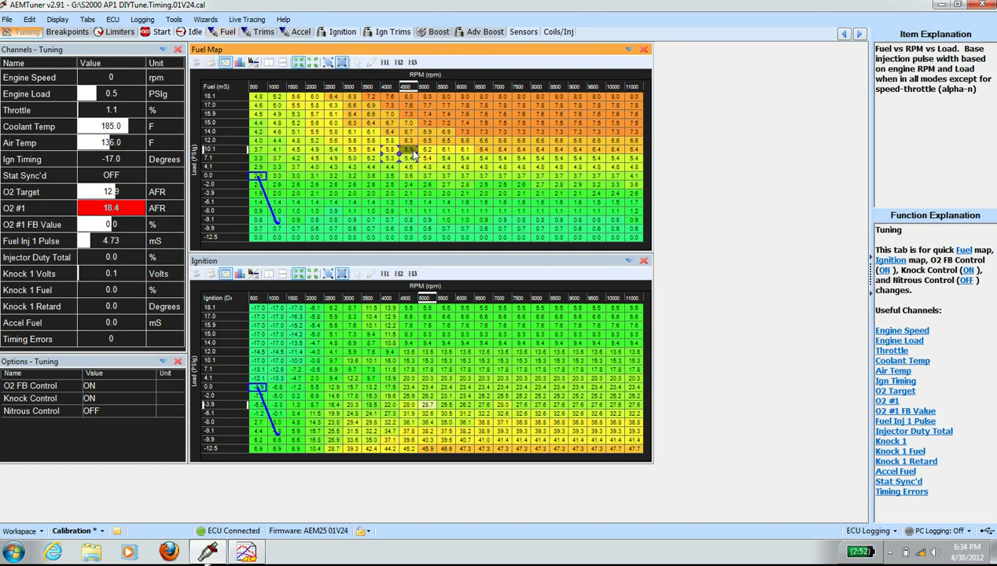
Step: Save the calibration and return to the AEM Log graph
{"action": "left_click", "coordinate": [7, 20]}
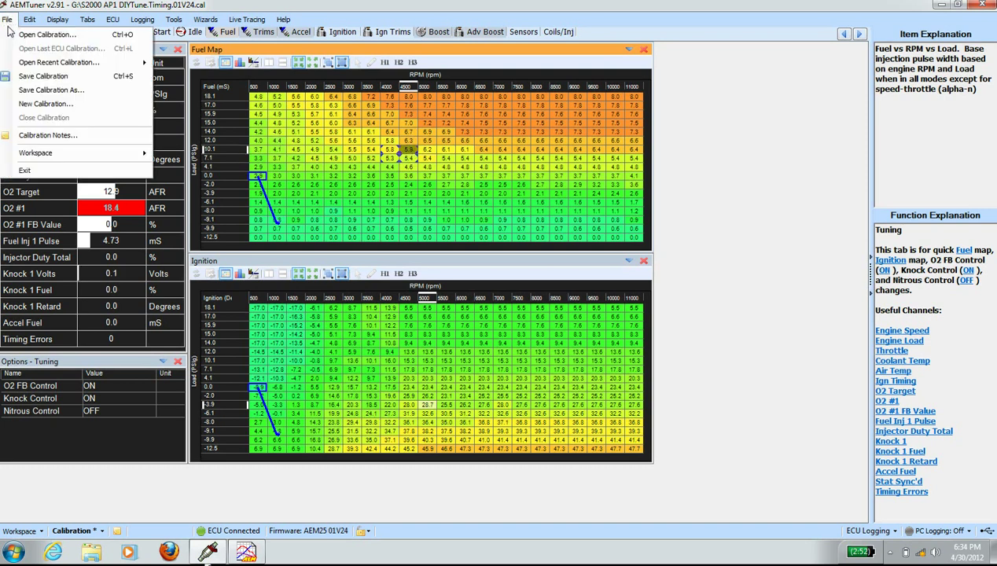
{"action": "left_click", "coordinate": [32, 76]}
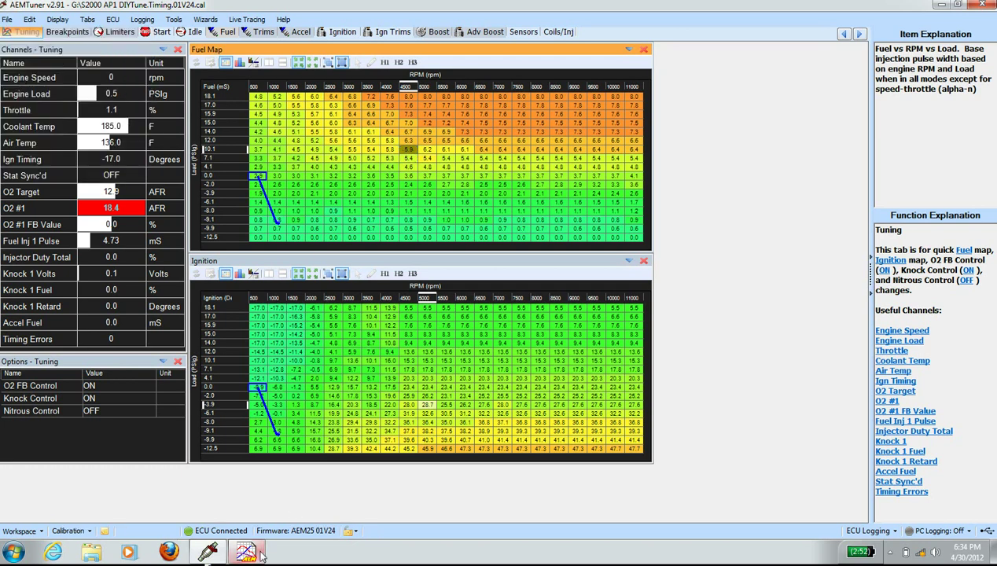
{"action": "left_click", "coordinate": [207, 553]}
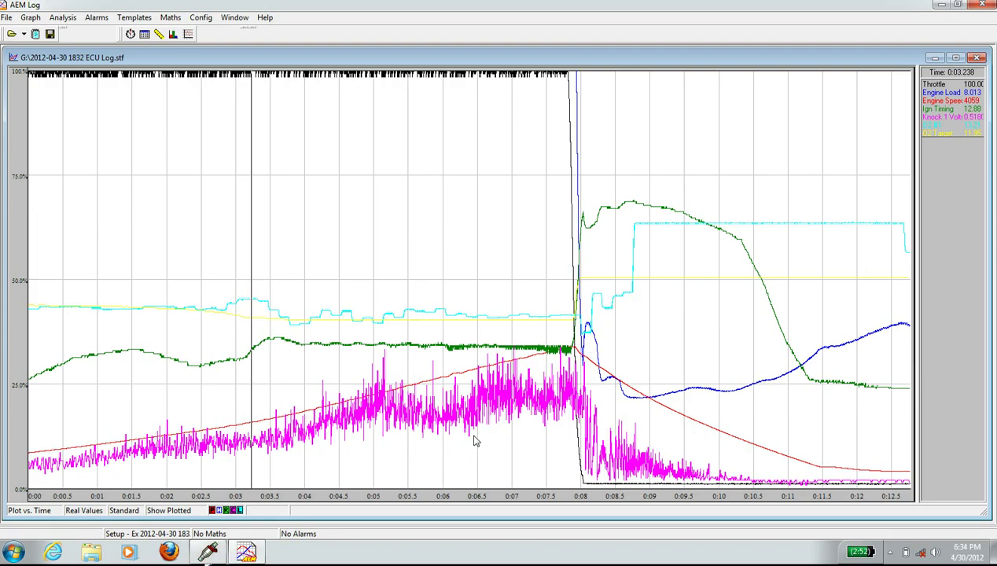
Step: Move the AEM Log cursor to about 0:04.3, then bring AEMTuner back to front
{"action": "left_click_drag", "start_coordinate": [264, 408], "coordinate": [328, 387]}
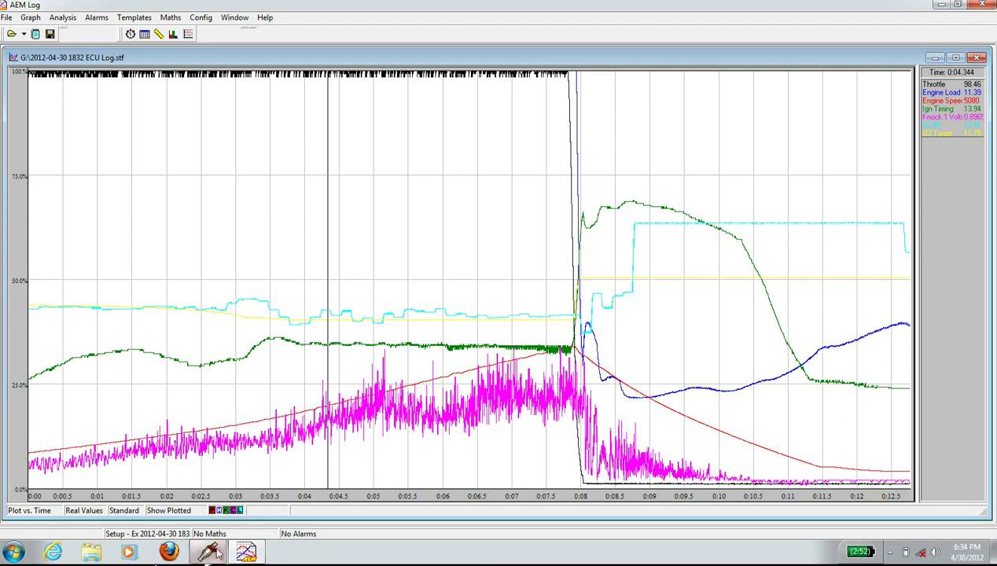
{"action": "left_click", "coordinate": [208, 553]}
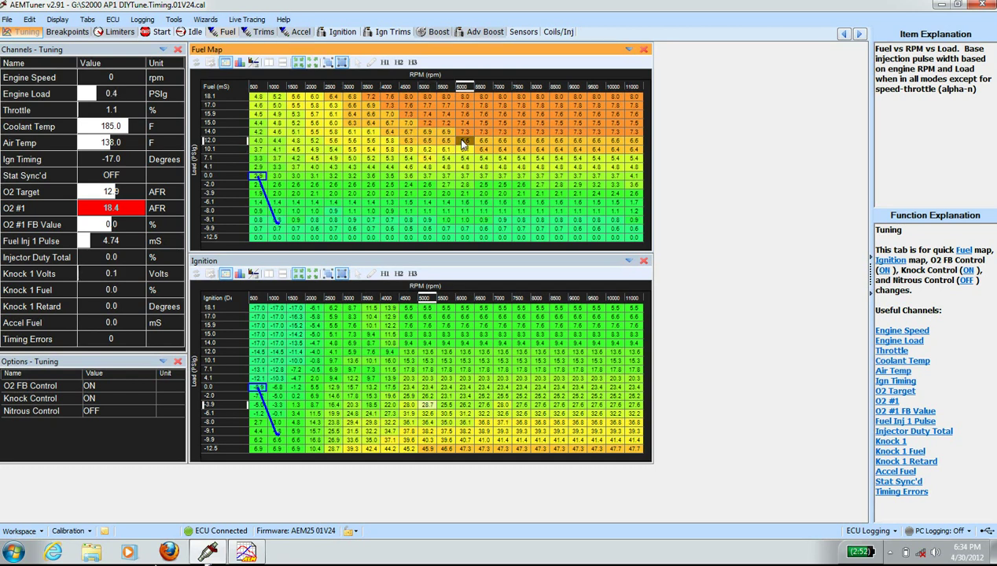
Step: Copy the 6.6 fuel value into load row 12.0 from 4000–6000 rpm and save the calibration
{"action": "right_click", "coordinate": [464, 144]}
{"action": "left_click", "coordinate": [474, 244]}
{"action": "left_click_drag", "start_coordinate": [464, 141], "coordinate": [389, 144]}
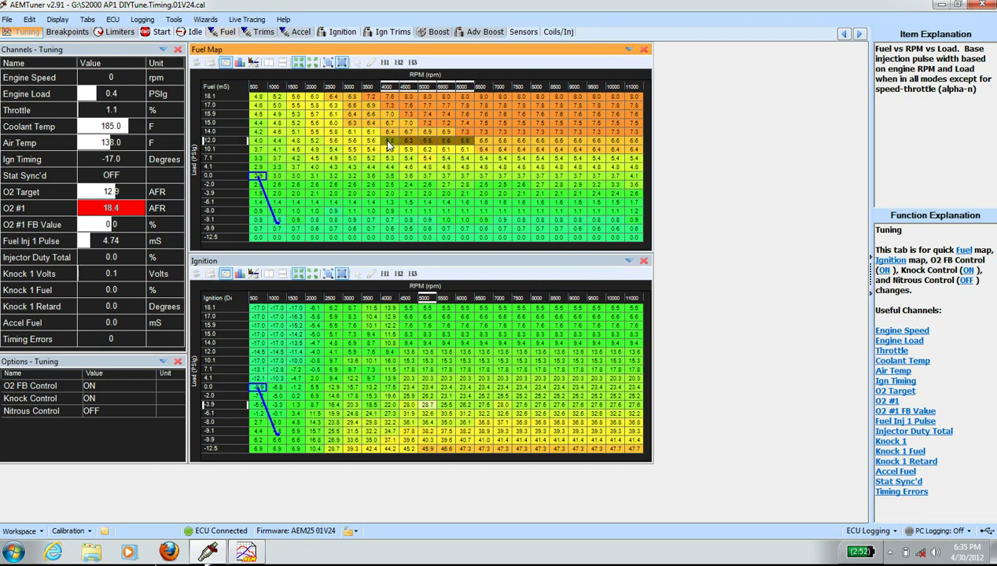
{"action": "right_click", "coordinate": [387, 146]}
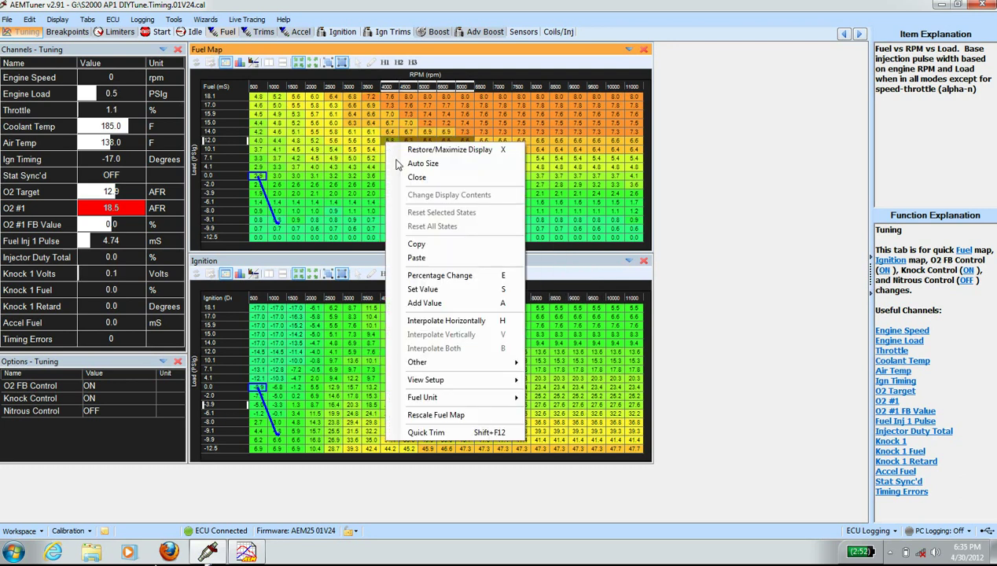
{"action": "left_click", "coordinate": [416, 258]}
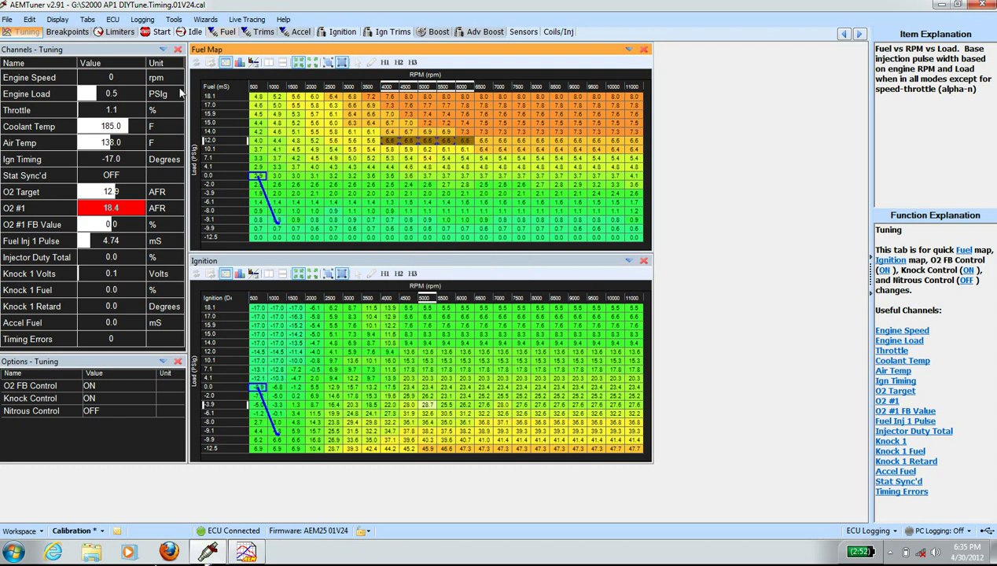
{"action": "left_click", "coordinate": [11, 19]}
{"action": "left_click", "coordinate": [47, 76]}
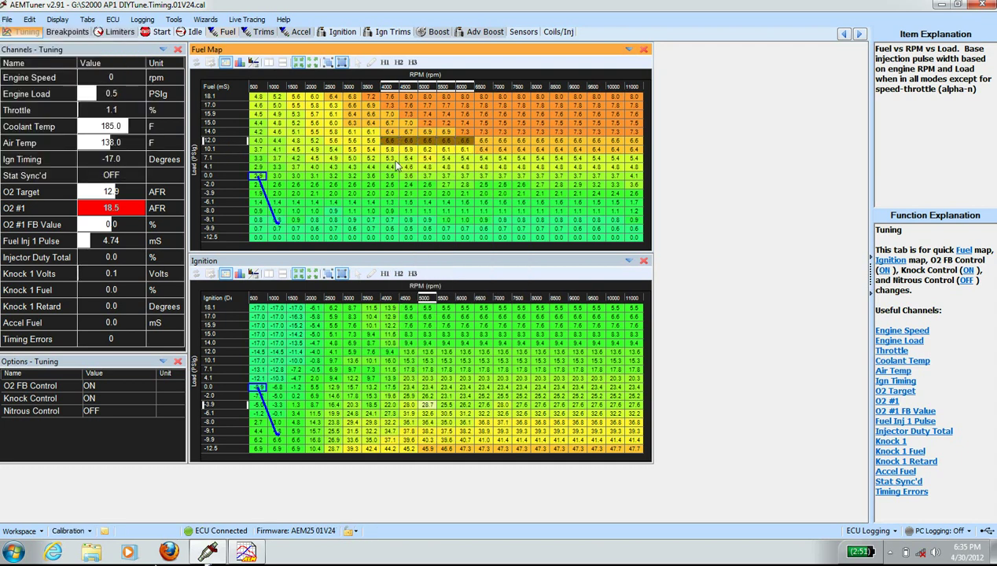
Step: Interpolate Fuel Map load row 10.1 across 4000–6500 rpm
{"action": "left_click", "coordinate": [480, 151]}
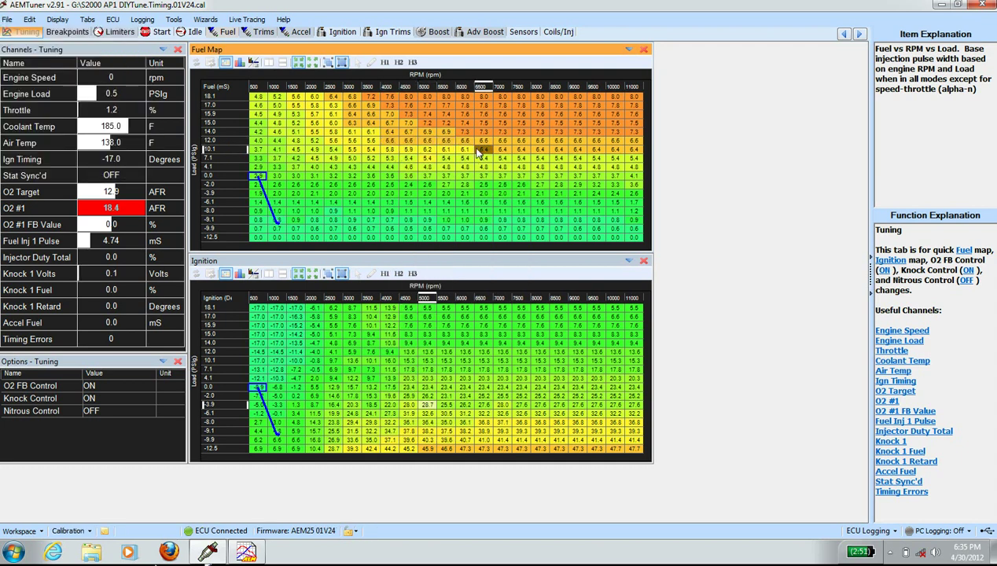
{"action": "left_click_drag", "start_coordinate": [466, 149], "coordinate": [391, 156]}
{"action": "right_click", "coordinate": [393, 153]}
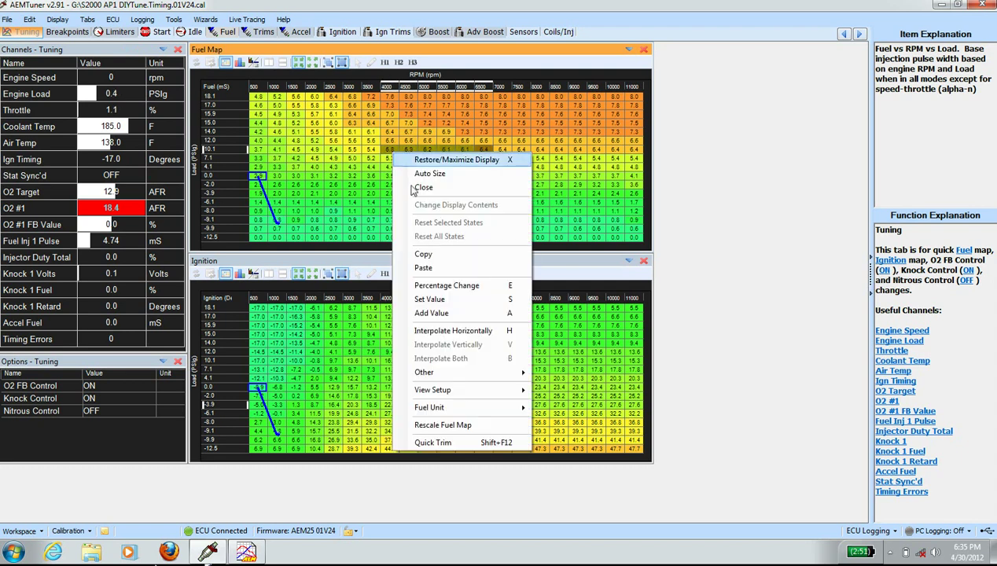
{"action": "left_click", "coordinate": [453, 331]}
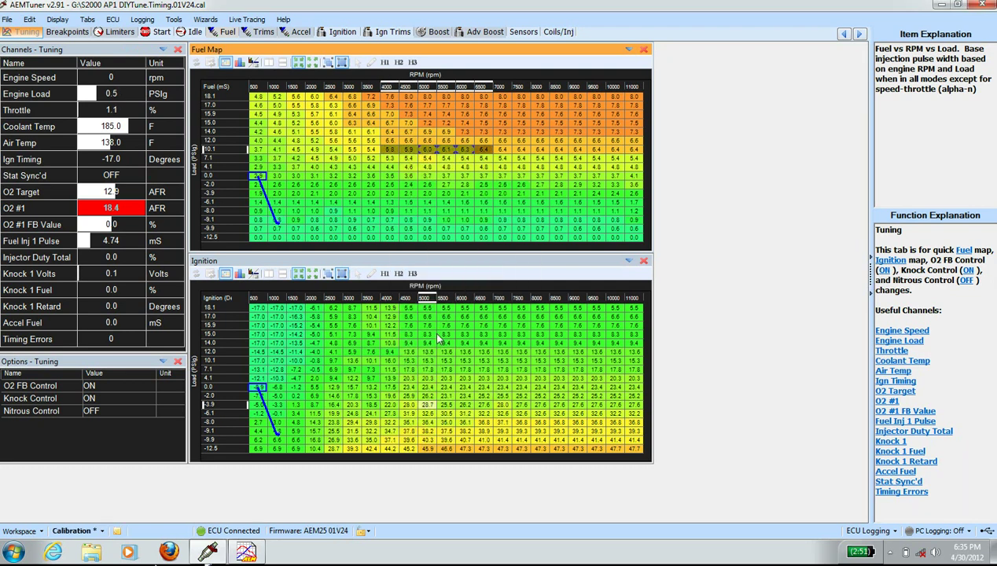
Step: Interpolate Fuel Map load row 10.1 across 4000–5500 rpm
{"action": "left_click", "coordinate": [464, 150]}
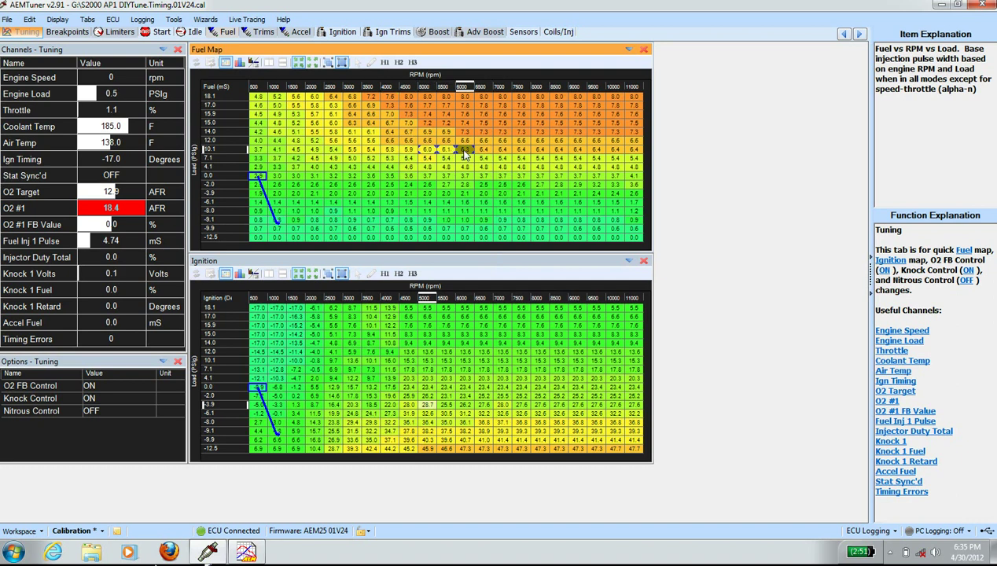
{"action": "left_click", "coordinate": [391, 150]}
{"action": "left_click_drag", "start_coordinate": [389, 151], "coordinate": [446, 151]}
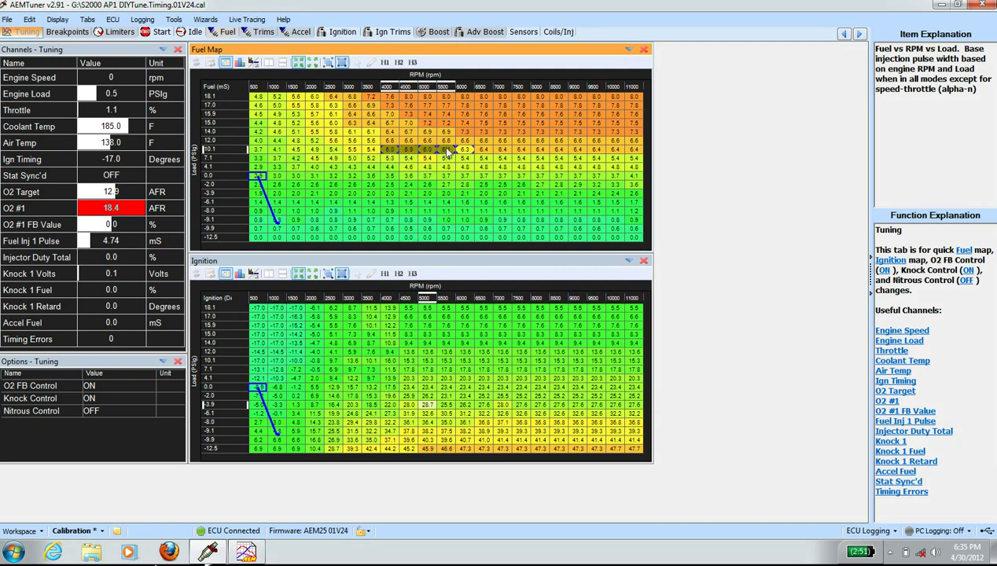
{"action": "right_click", "coordinate": [481, 152]}
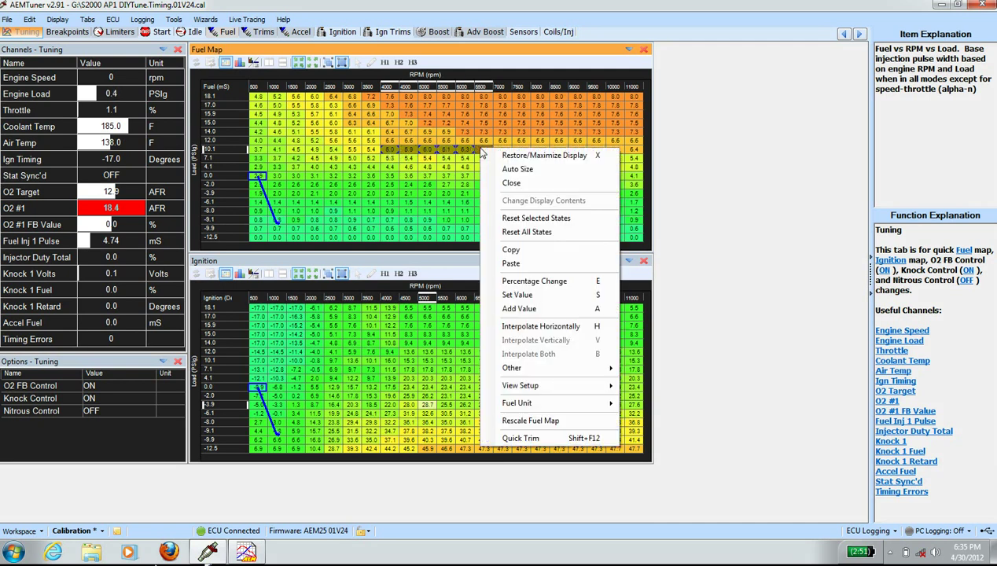
{"action": "left_click", "coordinate": [526, 329]}
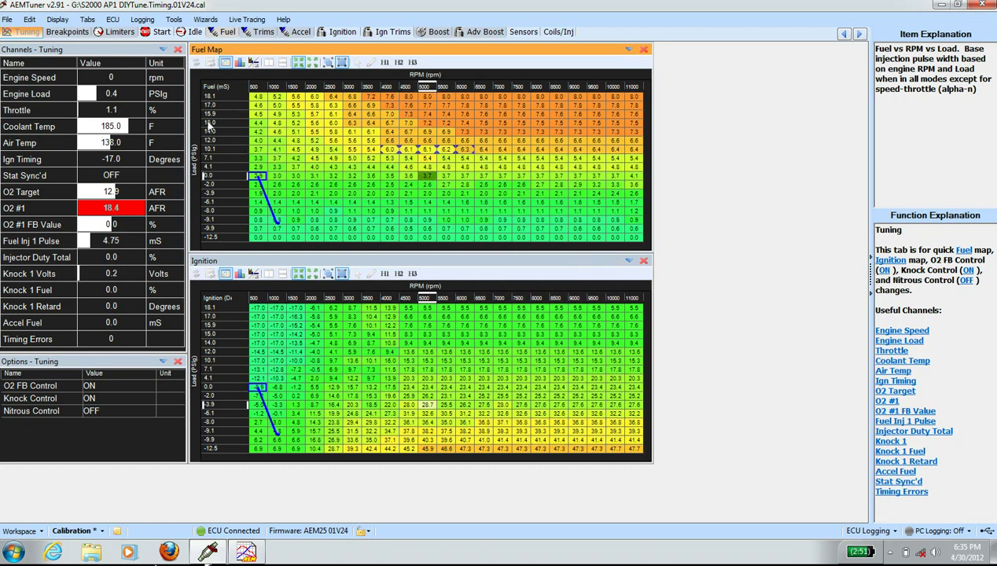
Step: Save the calibration and bring the AEM Log graph to the front
{"action": "left_click", "coordinate": [7, 19]}
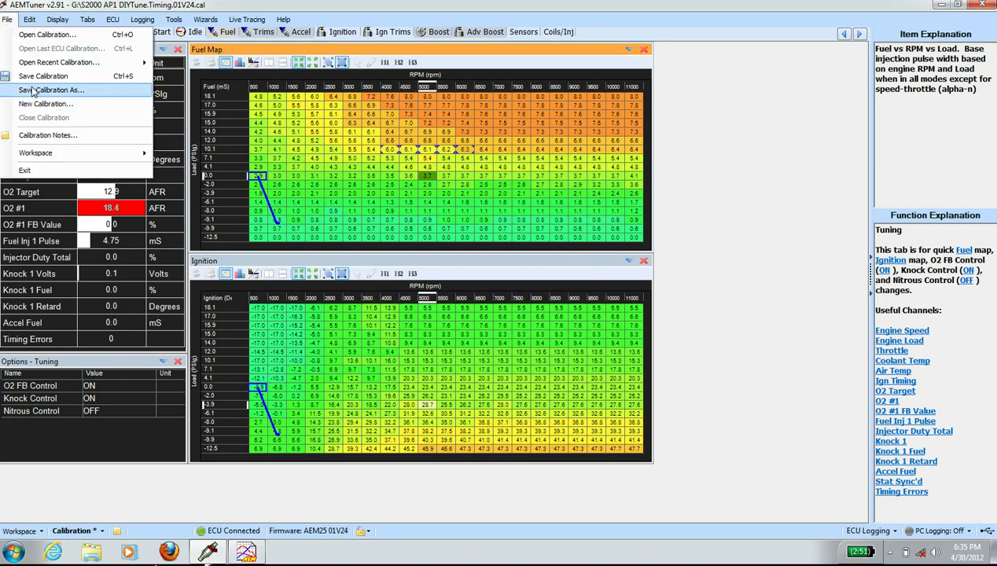
{"action": "left_click", "coordinate": [36, 76]}
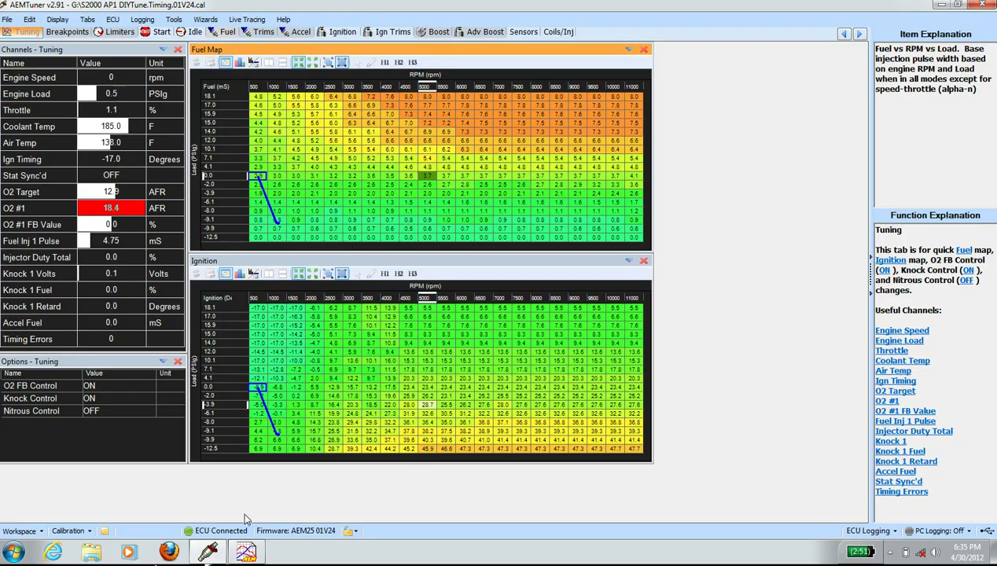
{"action": "left_click", "coordinate": [246, 552]}
Step: Check the logged values near 5.7 s, then raise the 6500 rpm, load 10.1 fuel cell
{"action": "left_click_drag", "start_coordinate": [395, 385], "coordinate": [423, 380]}
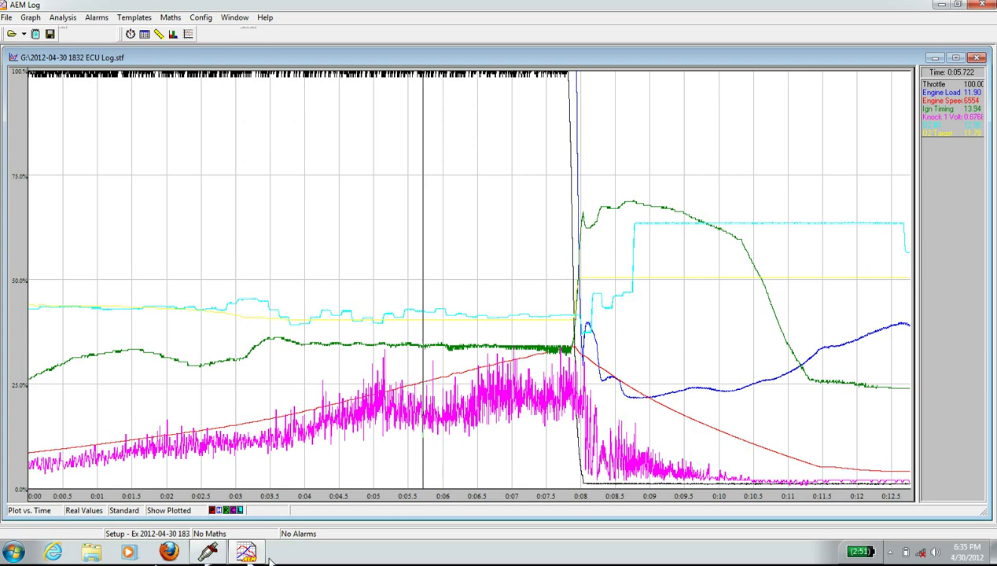
{"action": "left_click", "coordinate": [223, 555]}
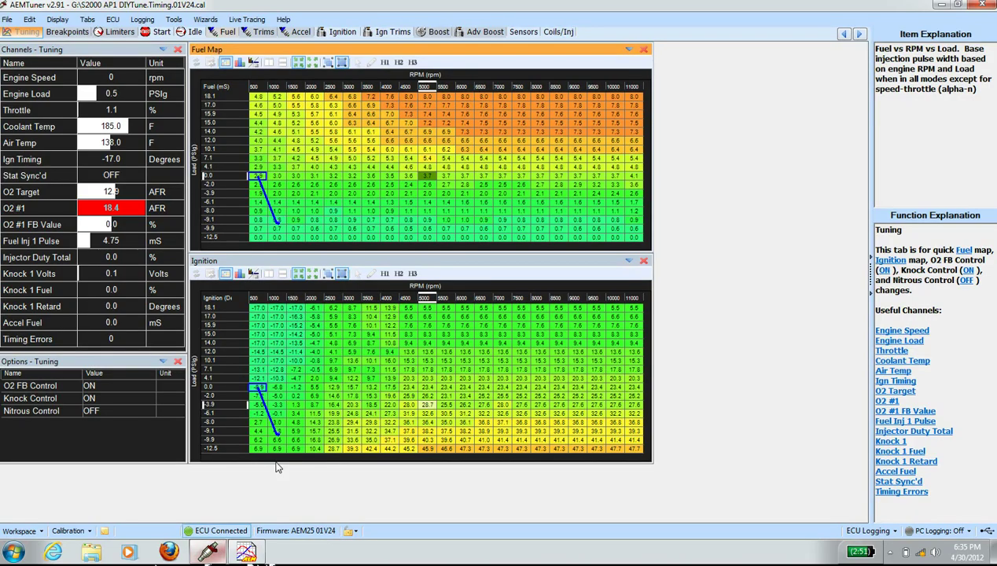
{"action": "left_click", "coordinate": [483, 143]}
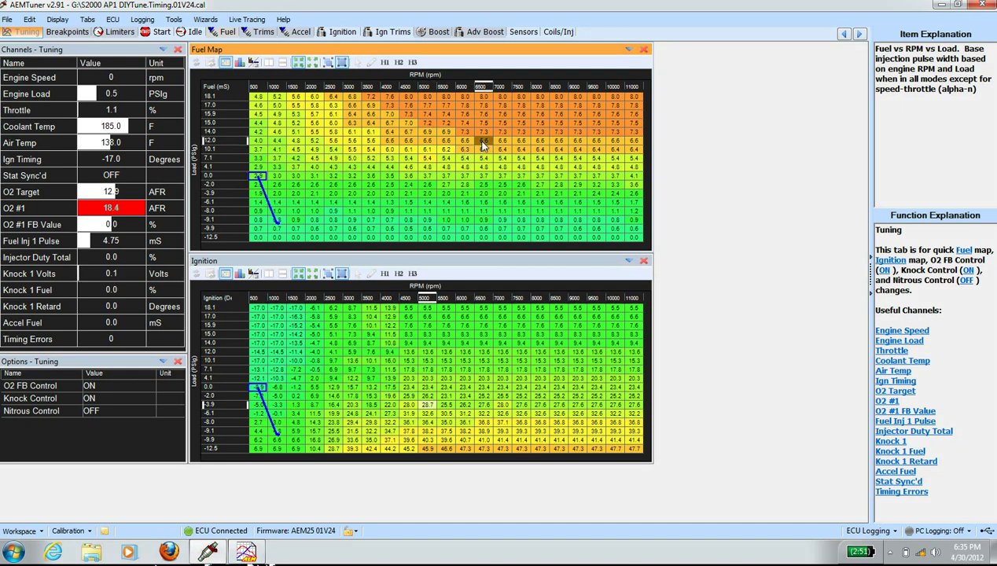
{"action": "left_click", "coordinate": [481, 148]}
{"action": "key", "text": "plus"}
{"action": "left_click", "coordinate": [482, 144]}
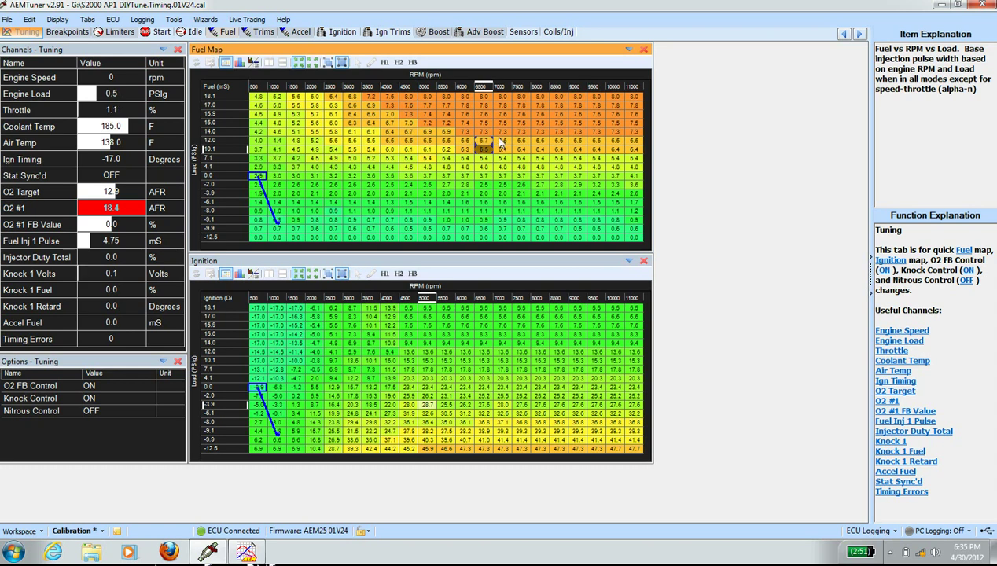
{"action": "left_click", "coordinate": [466, 150]}
{"action": "left_click", "coordinate": [467, 142]}
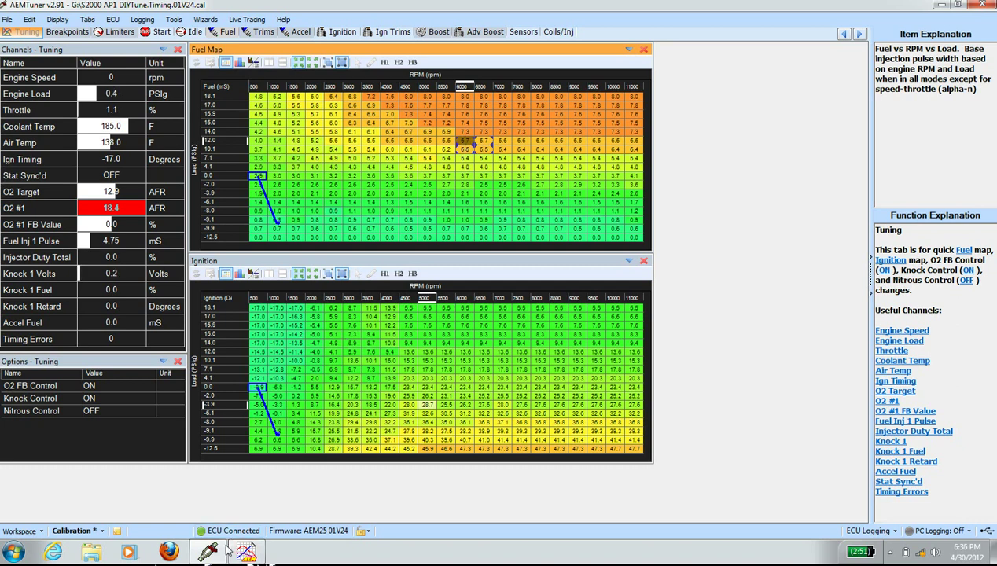
Step: Check the logged values near 6.5 s, then select the 2x2 block of edited cells at 6000–6500 rpm
{"action": "left_click", "coordinate": [254, 550]}
{"action": "left_click_drag", "start_coordinate": [418, 401], "coordinate": [543, 371]}
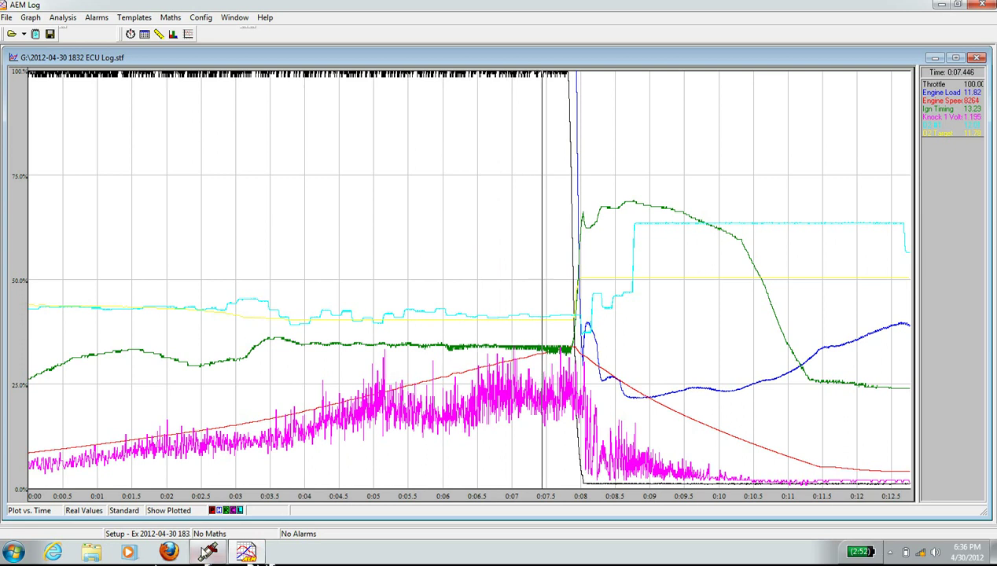
{"action": "left_click", "coordinate": [207, 552]}
{"action": "left_click_drag", "start_coordinate": [490, 143], "coordinate": [485, 148]}
Step: Paste the 2x2 block across load rows 12.0 and 10.1 from 6500 to 11000 rpm
{"action": "right_click", "coordinate": [485, 148]}
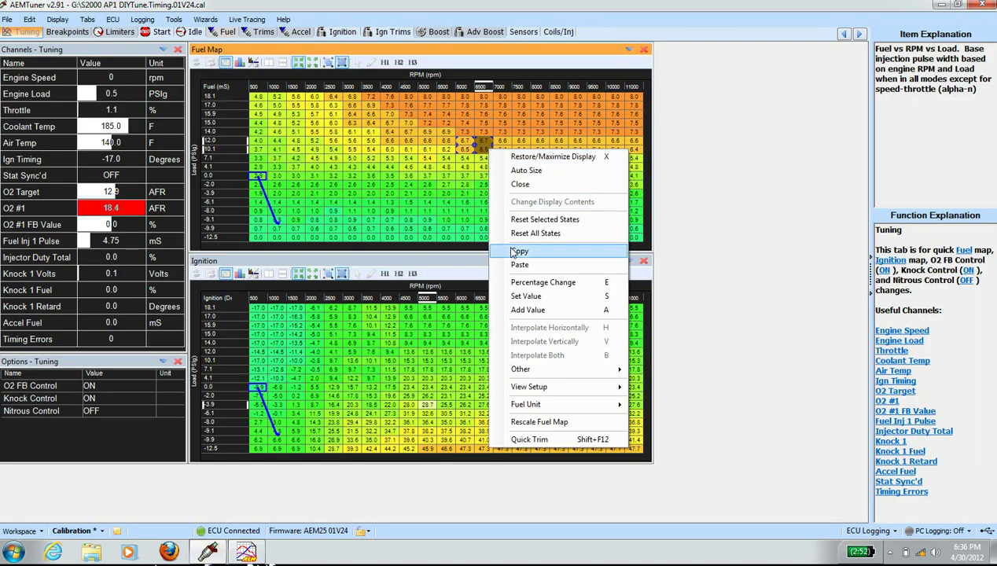
{"action": "left_click", "coordinate": [516, 251]}
{"action": "left_click_drag", "start_coordinate": [481, 135], "coordinate": [612, 158]}
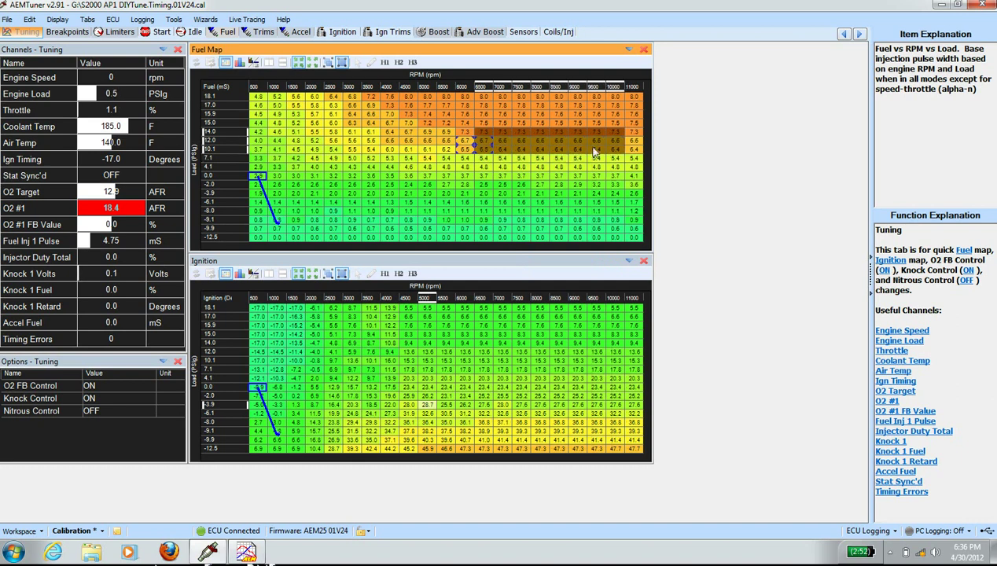
{"action": "left_click", "coordinate": [534, 140]}
{"action": "left_click", "coordinate": [483, 142]}
{"action": "left_click_drag", "start_coordinate": [486, 150], "coordinate": [634, 151]}
{"action": "right_click", "coordinate": [633, 151]}
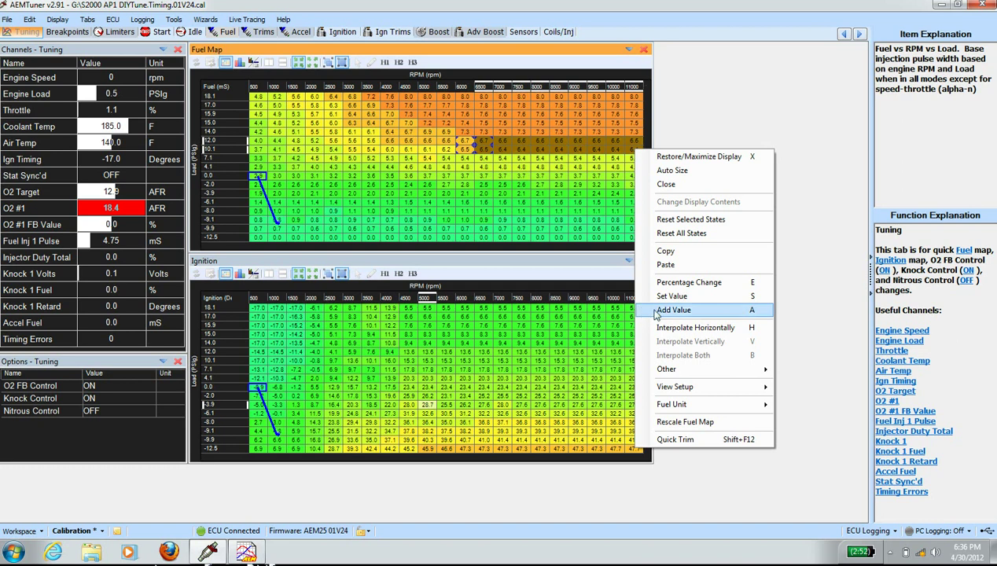
{"action": "left_click", "coordinate": [662, 266]}
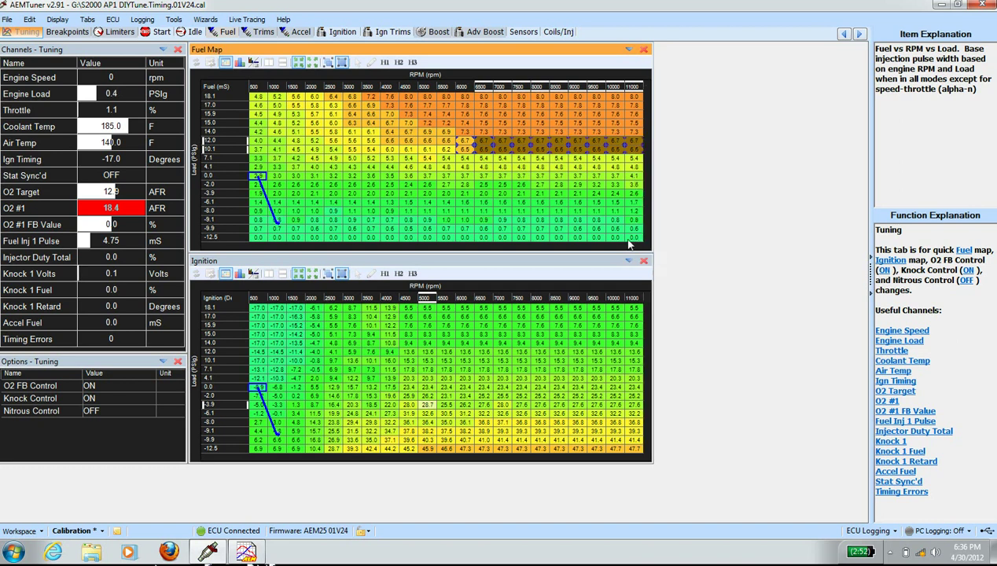
{"action": "left_click", "coordinate": [448, 177]}
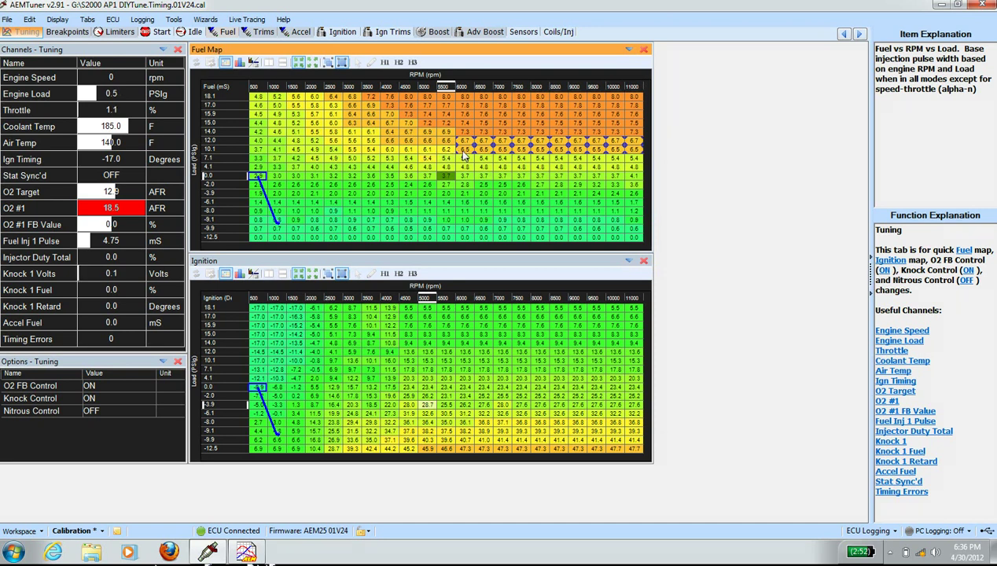
Step: Interpolate load row 10.1 horizontally across 4500–6000 rpm and save the calibration
{"action": "left_click_drag", "start_coordinate": [455, 149], "coordinate": [410, 152]}
{"action": "right_click", "coordinate": [395, 151]}
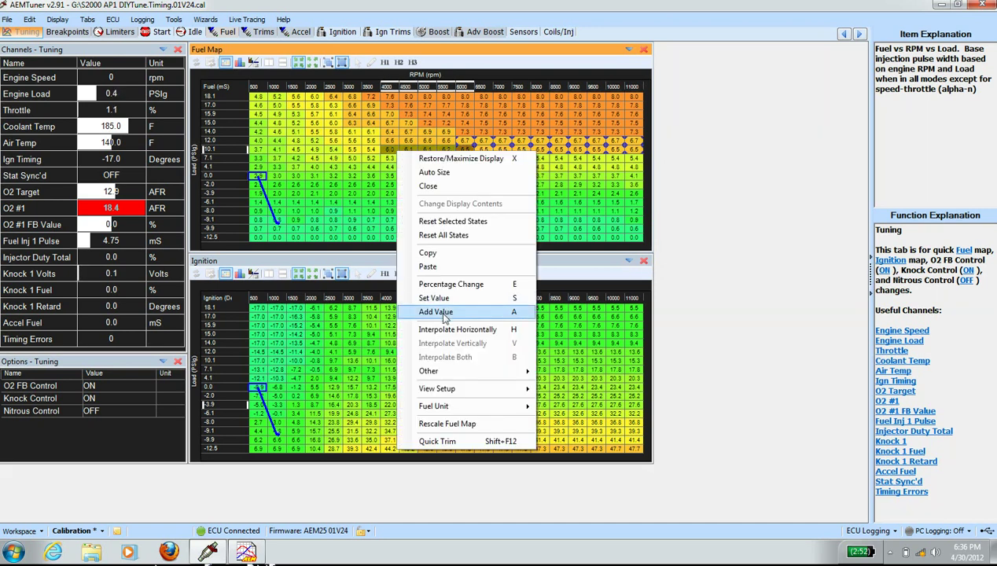
{"action": "left_click", "coordinate": [444, 313]}
{"action": "left_click", "coordinate": [402, 161]}
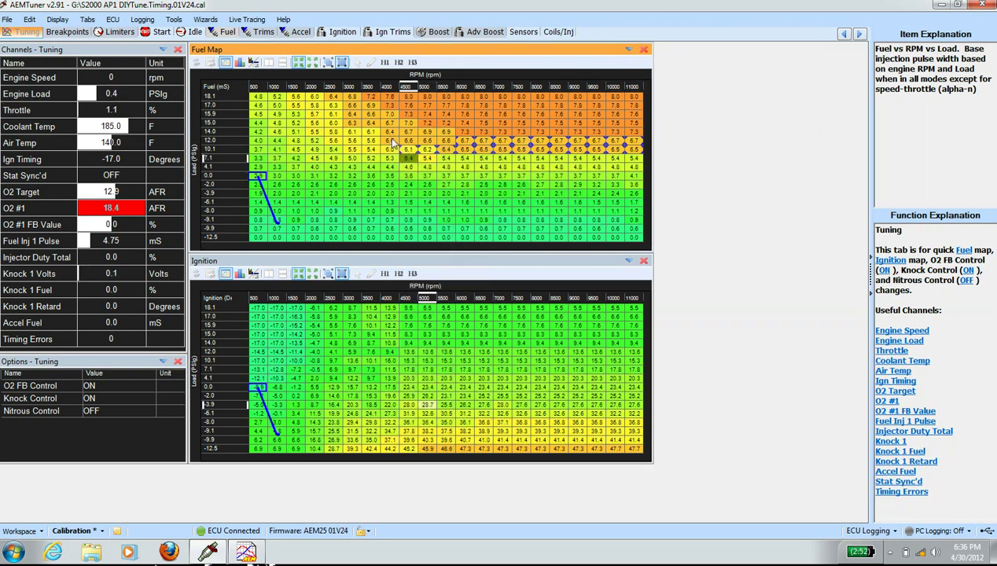
{"action": "left_click", "coordinate": [8, 19]}
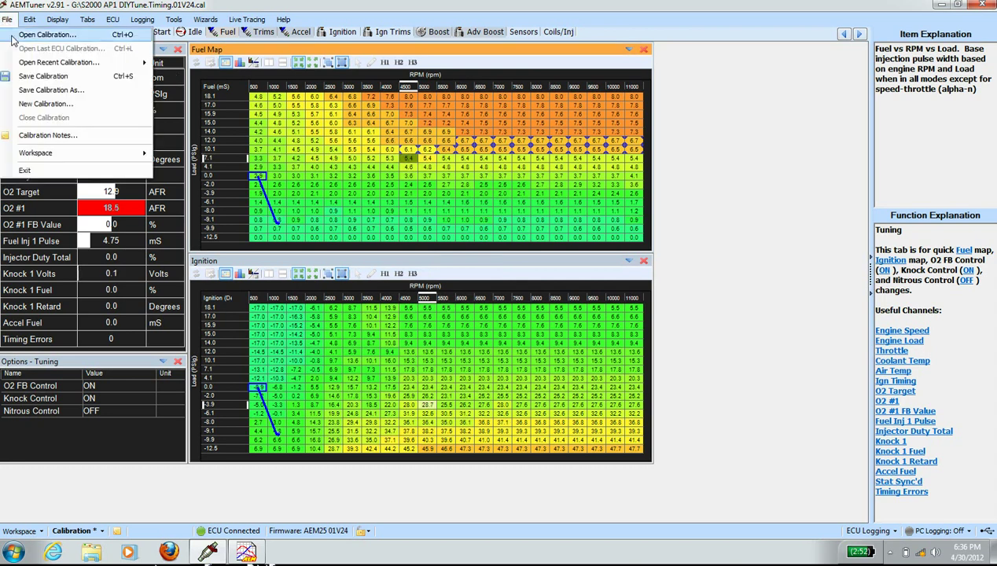
{"action": "left_click", "coordinate": [21, 76]}
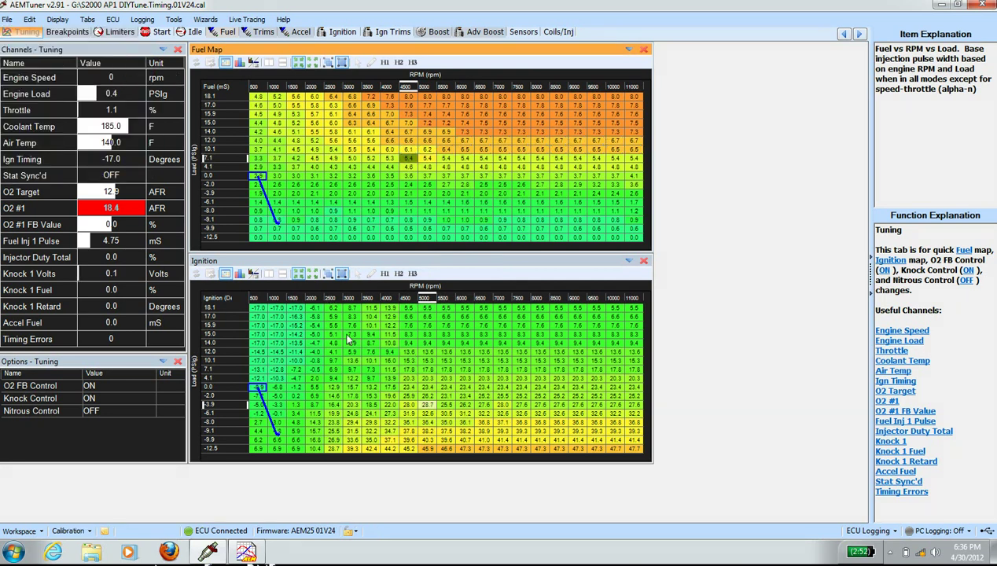
Step: Bring the Ignition and Fuel Map tables forward and watch the 12.0 load row trace reach 8300 rpm
{"action": "left_click", "coordinate": [347, 336]}
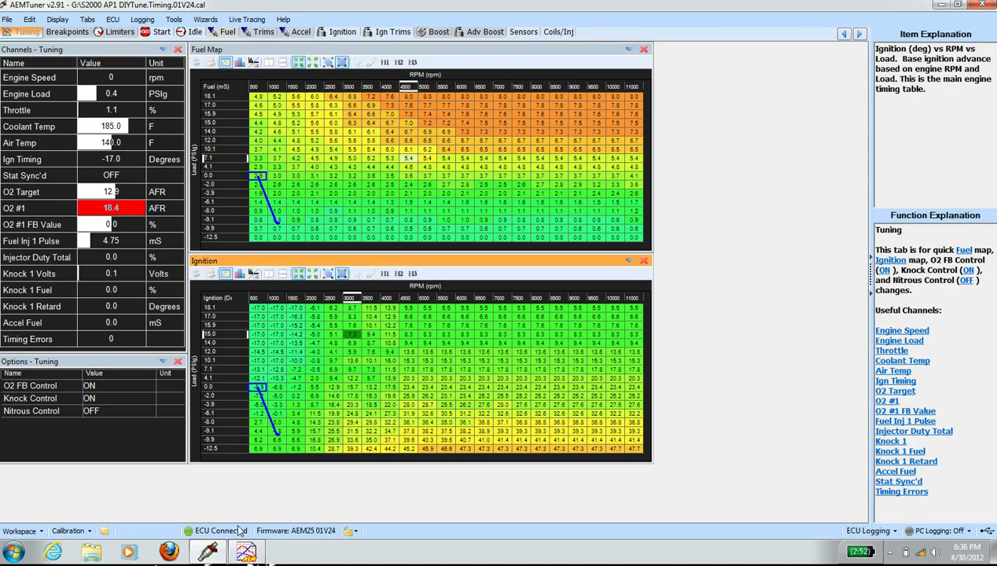
{"action": "left_click", "coordinate": [246, 553]}
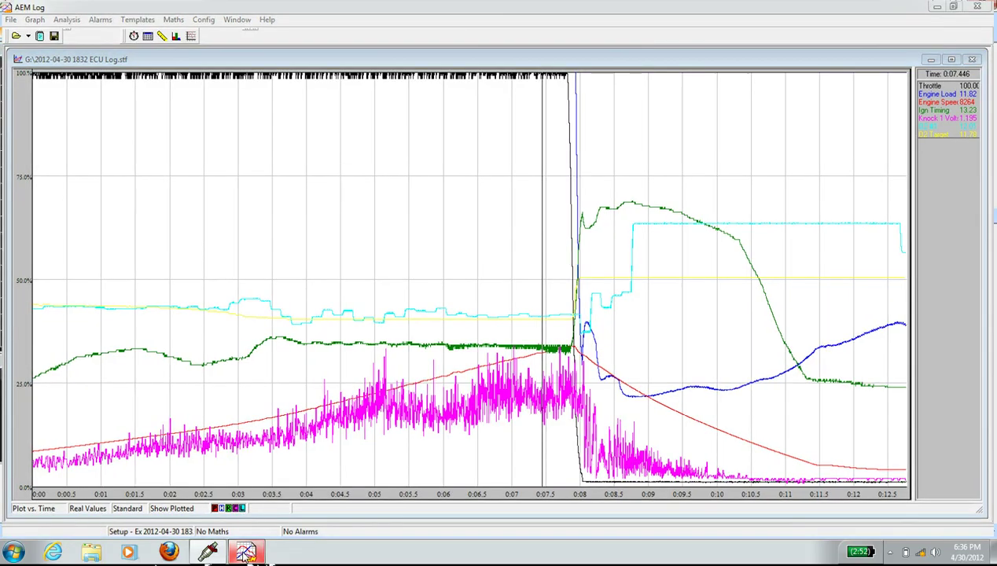
{"action": "left_click", "coordinate": [247, 553]}
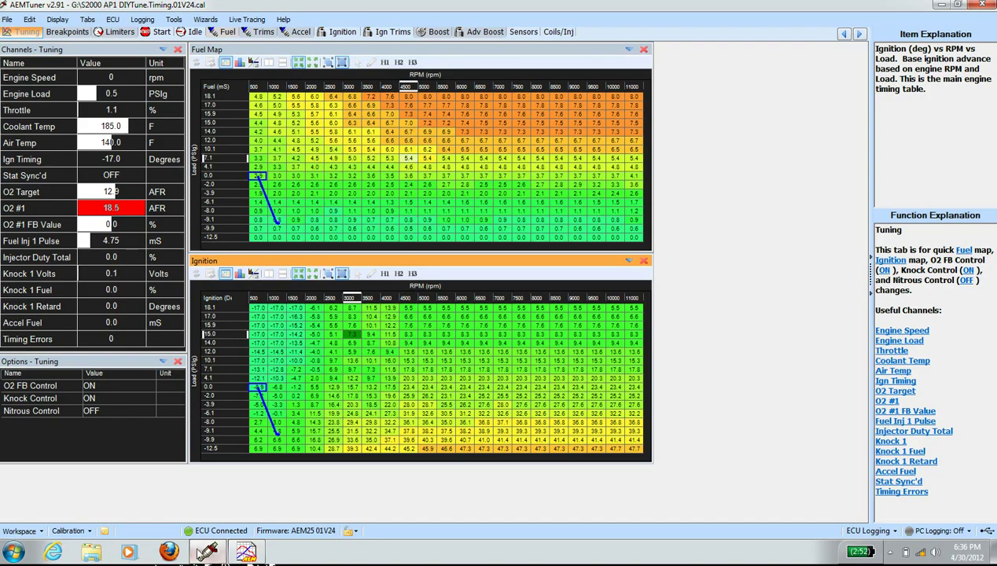
{"action": "left_click", "coordinate": [207, 552]}
{"action": "left_click", "coordinate": [208, 553]}
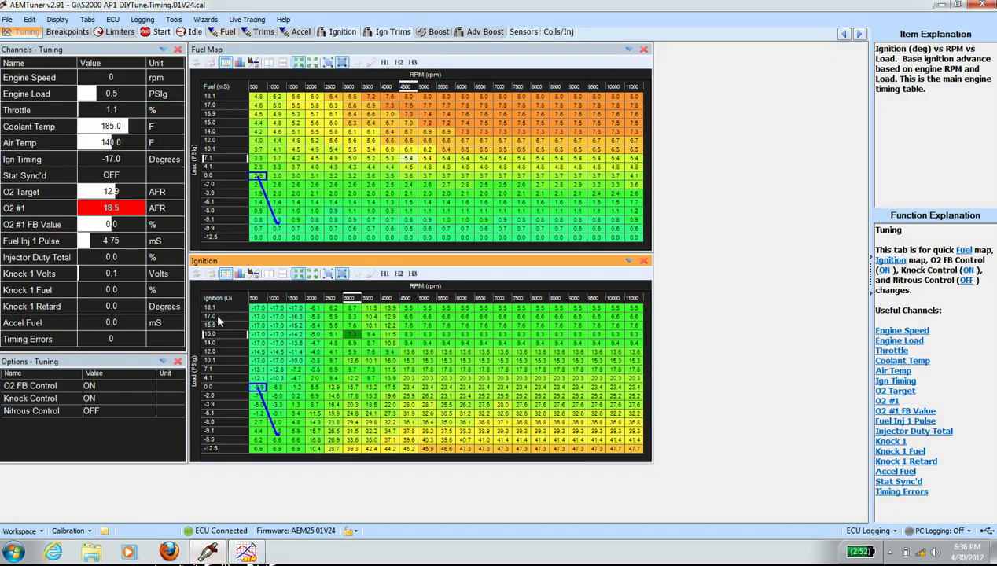
{"action": "left_click", "coordinate": [313, 189]}
{"action": "left_click", "coordinate": [327, 140]}
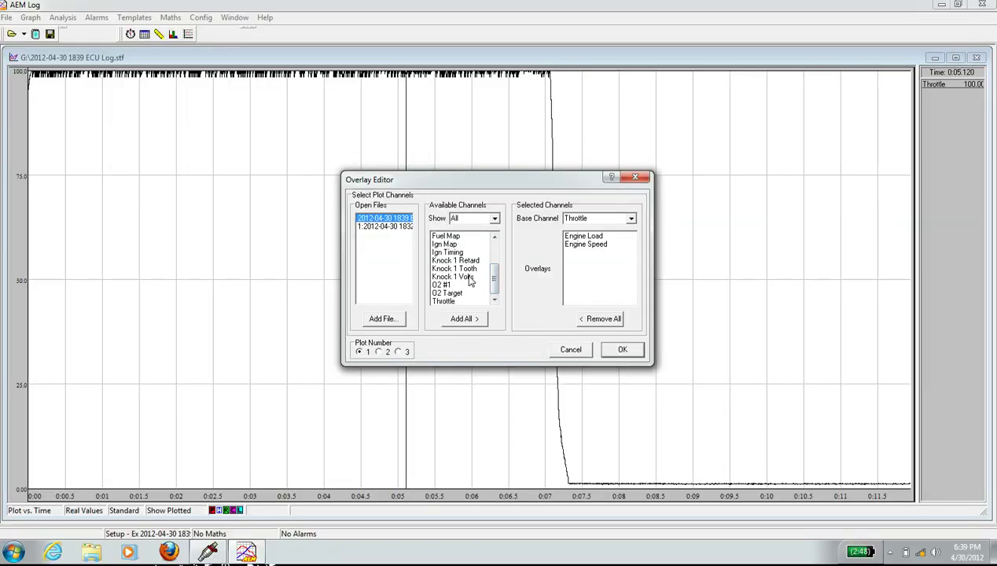
Step: Add Knock 1 Volts, O2 #1 and O2 Target as overlays on the new log's graph
{"action": "double_click", "coordinate": [469, 278]}
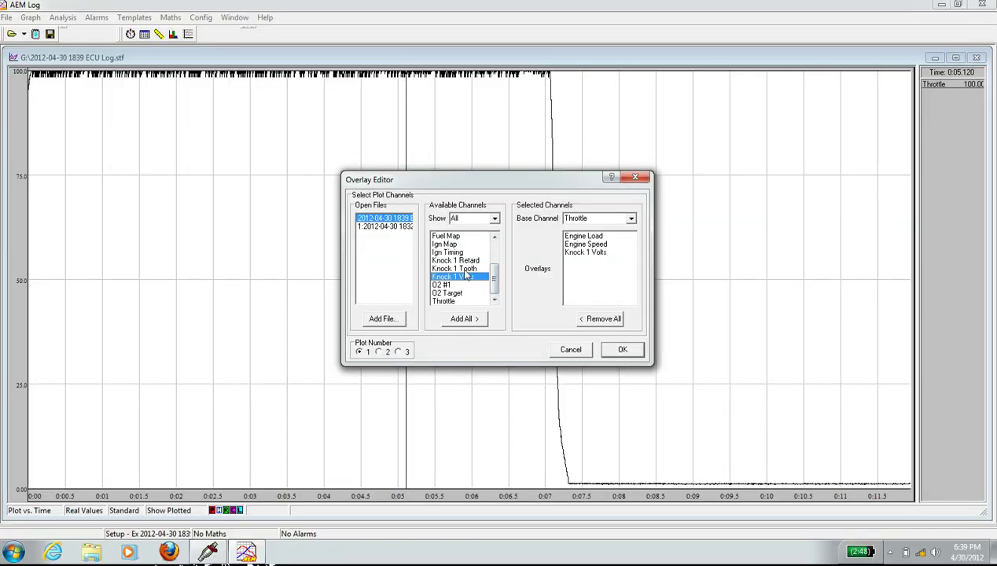
{"action": "double_click", "coordinate": [463, 285]}
{"action": "left_click", "coordinate": [465, 293]}
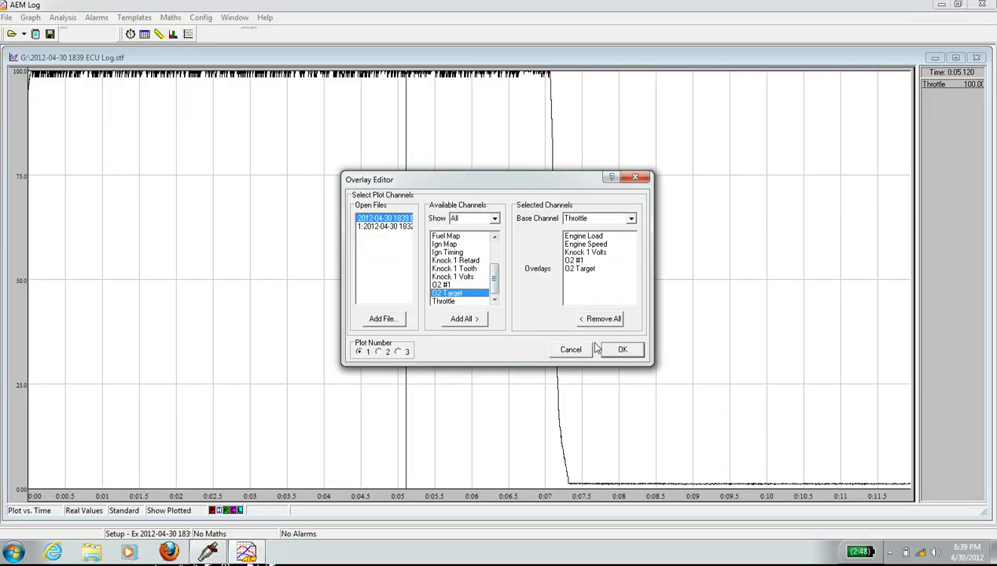
{"action": "left_click", "coordinate": [620, 350]}
Step: Read the overlaid values near 5.85 s and 6.6 s, then close AEM Log
{"action": "left_click_drag", "start_coordinate": [413, 407], "coordinate": [497, 442]}
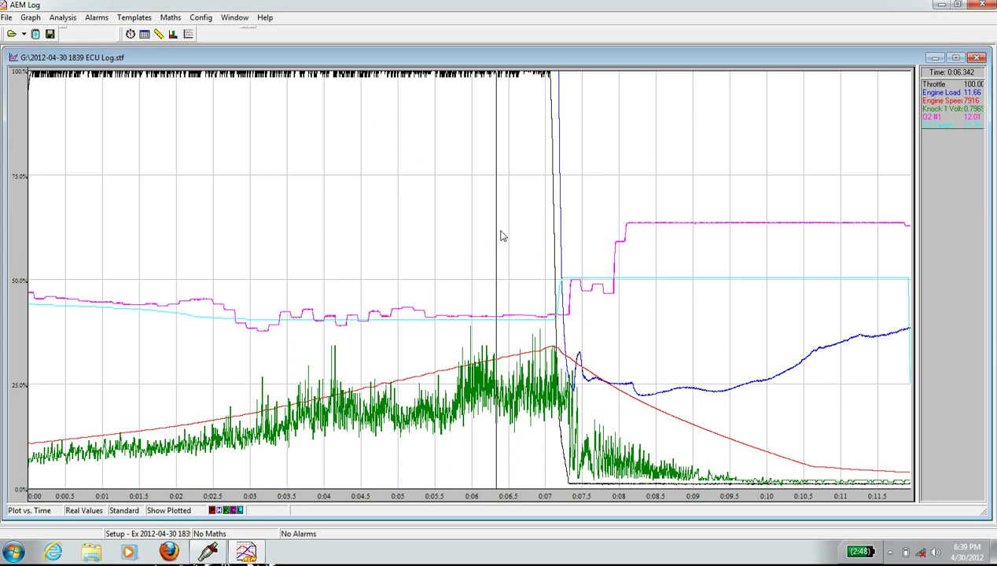
{"action": "left_click_drag", "start_coordinate": [496, 322], "coordinate": [504, 343]}
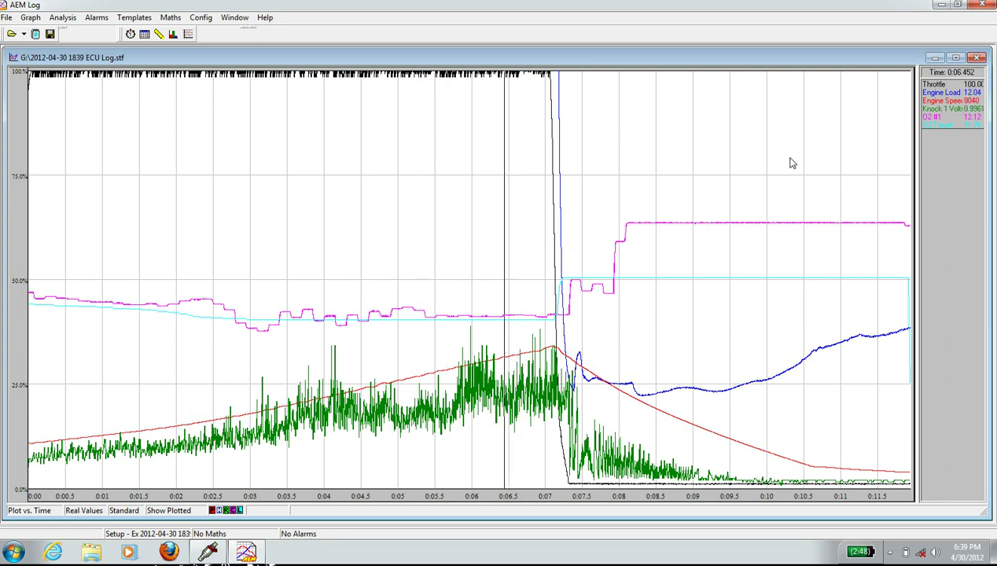
{"action": "left_click", "coordinate": [981, 8]}
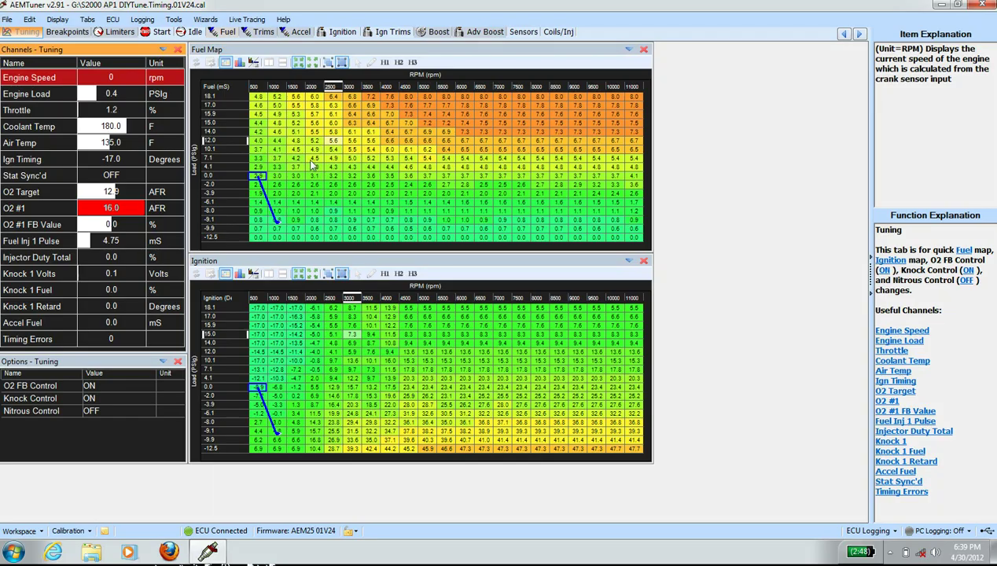